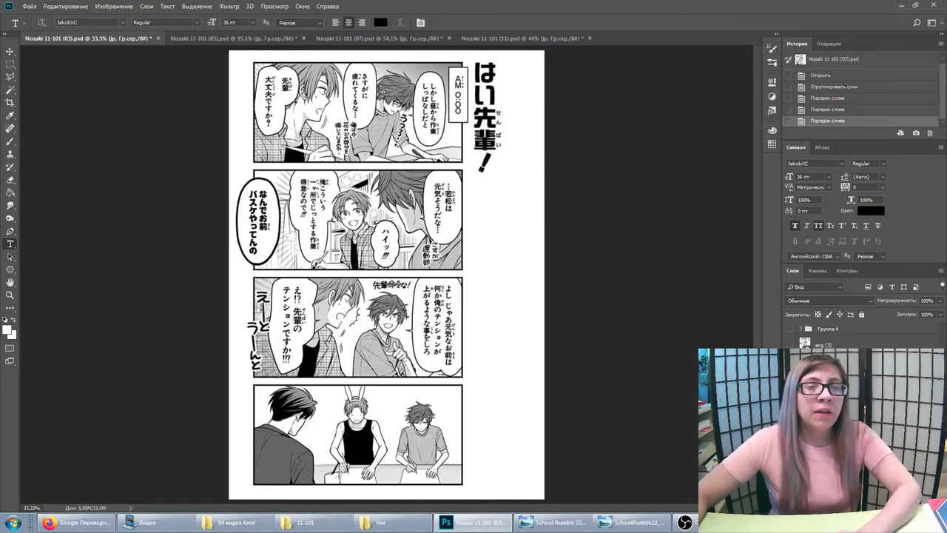
Step: Zoom the manga page view from 33% to about 54% so the middle panels fill the canvas
scroll(241, 341, up, 3)
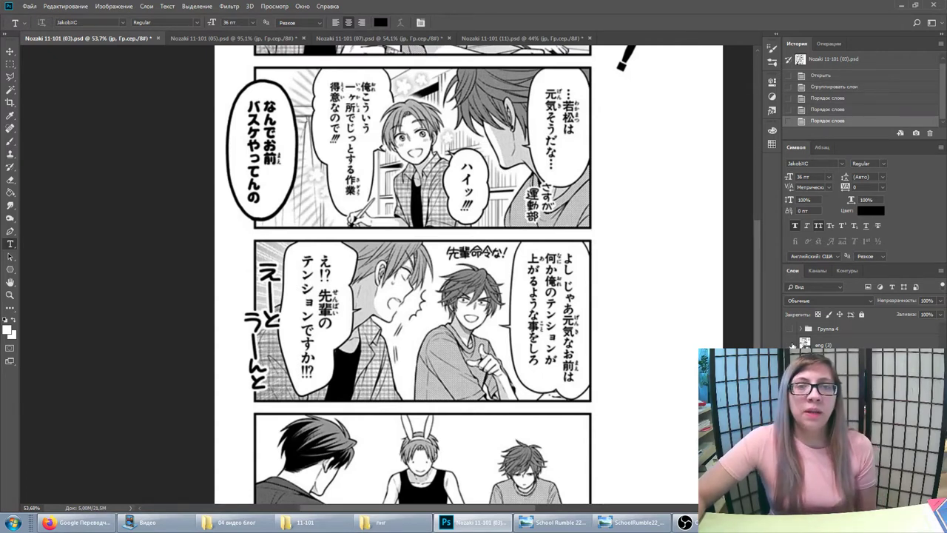
click(790, 344)
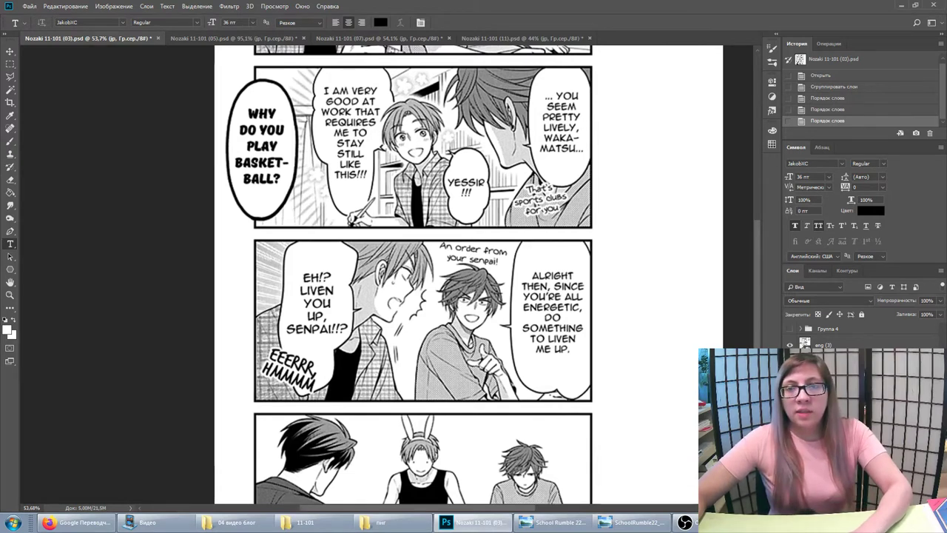
click(790, 344)
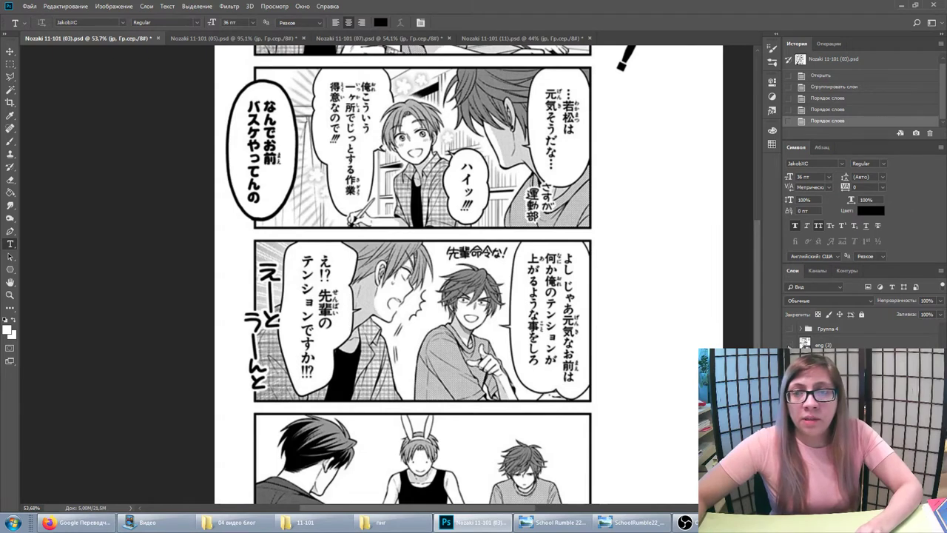
click(791, 345)
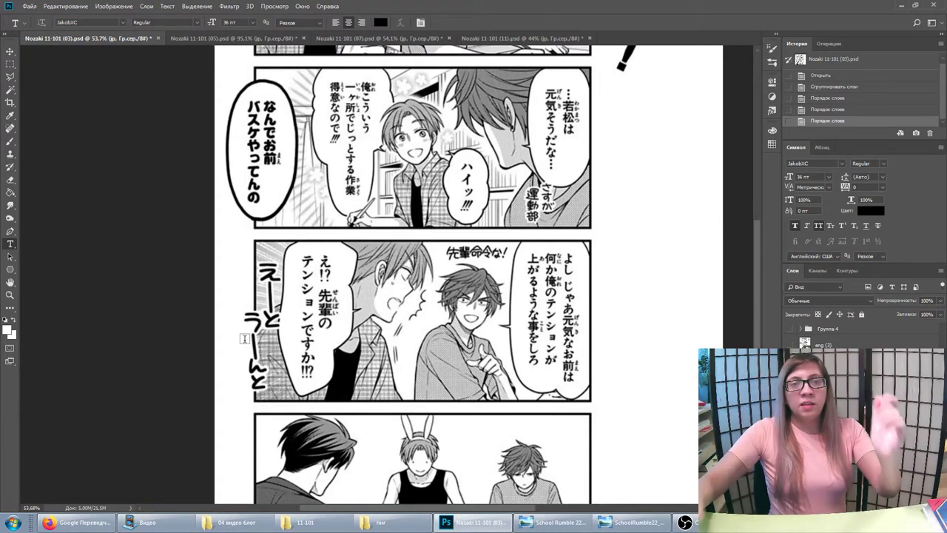
Step: Add an EEERRR text layer beside the えーと and give it a white stroke outline
click(246, 298)
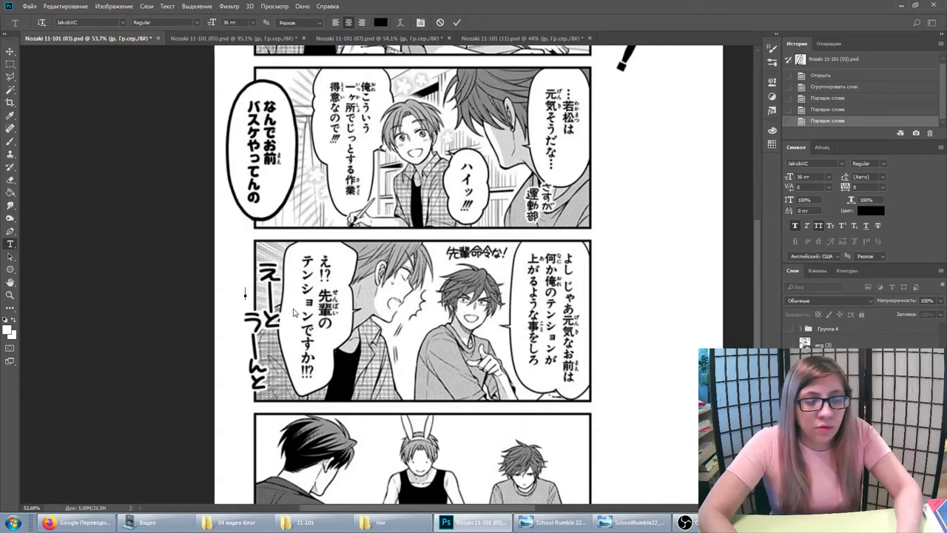
text(EEEERR)
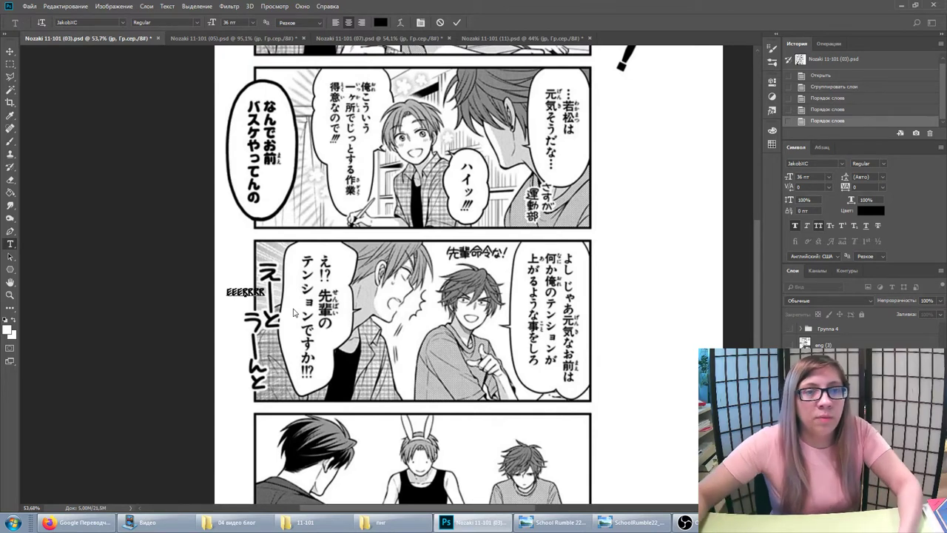
key(ctrl+Return)
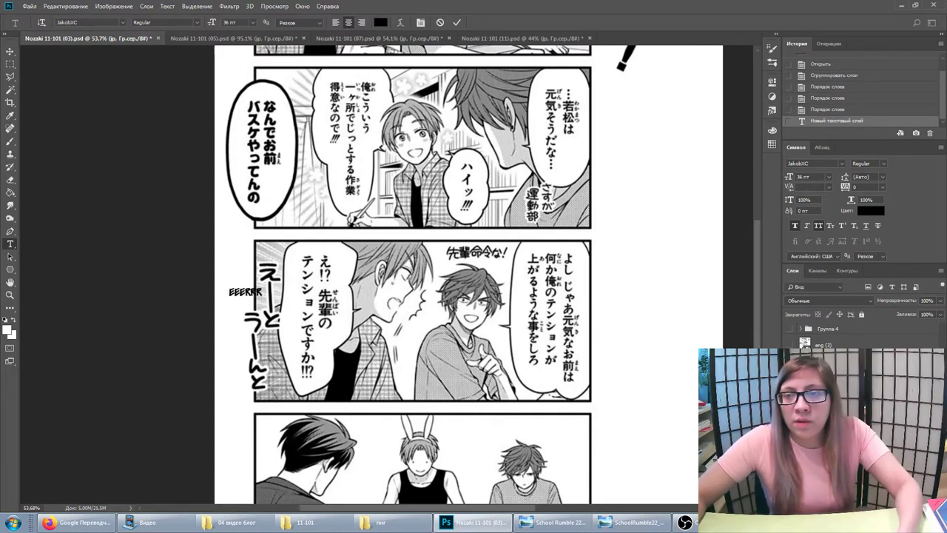
double_click(851, 344)
click(552, 266)
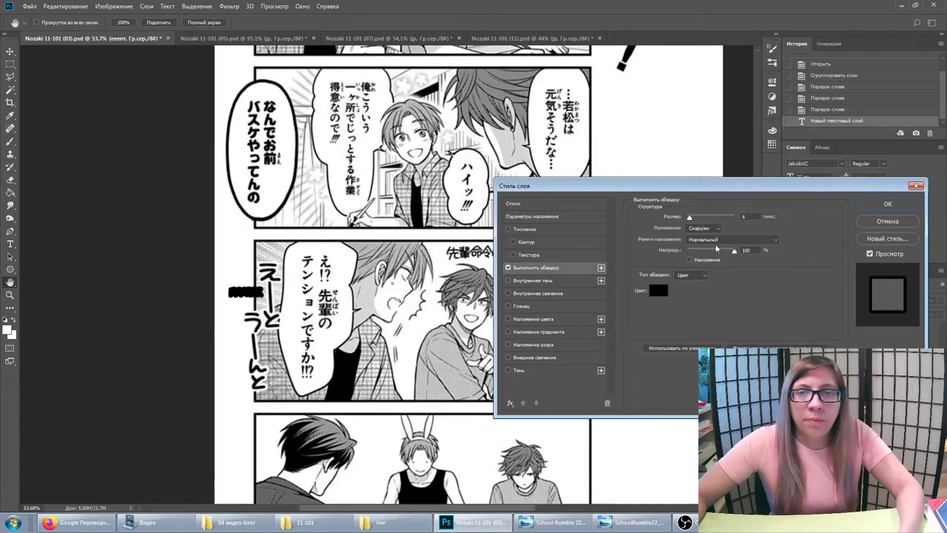
click(654, 292)
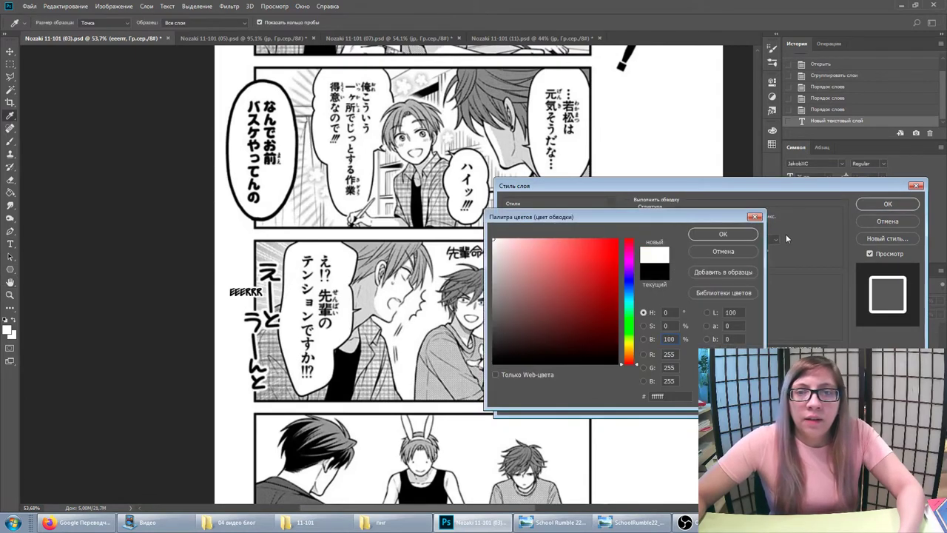
click(723, 233)
click(888, 203)
Step: Enlarge and rotate EEERRR to run vertically along the third panel's left edge
drag(263, 287, 293, 266)
drag(330, 343, 290, 277)
key(Return)
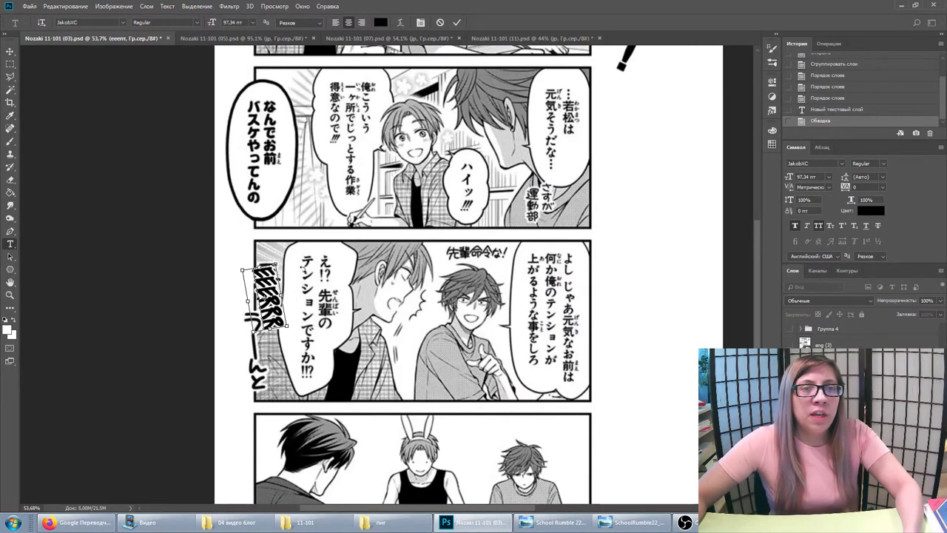
drag(305, 274, 308, 275)
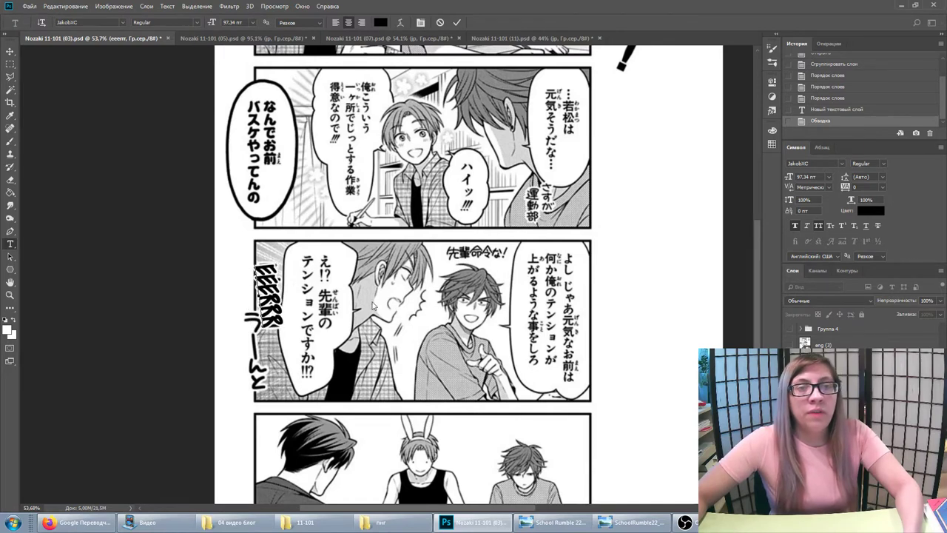
key(ctrl+Return)
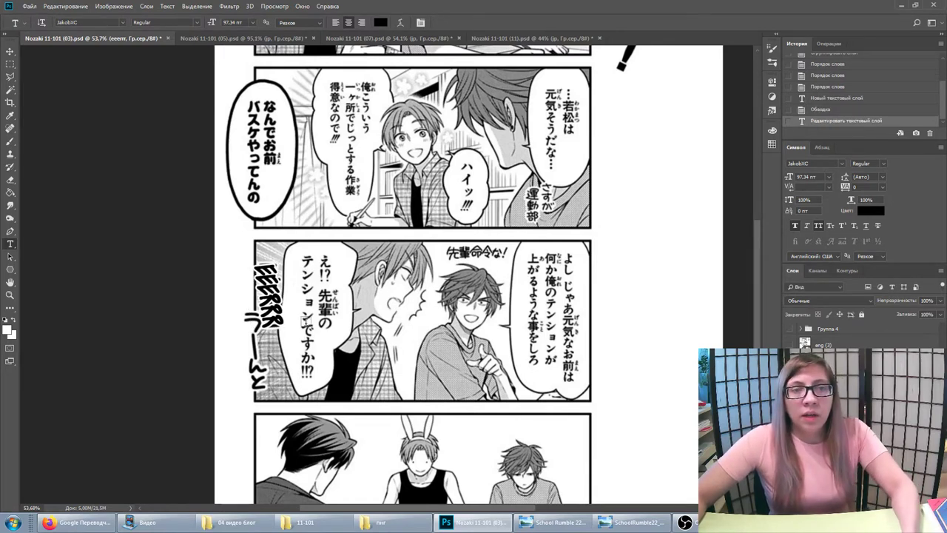
Step: Nudge the EEERRR text into final position, finish its wording, and commit it
key(shift+Down)
key(shift+Down)
key(shift+Down)
key(shift+Left)
key(shift+Left)
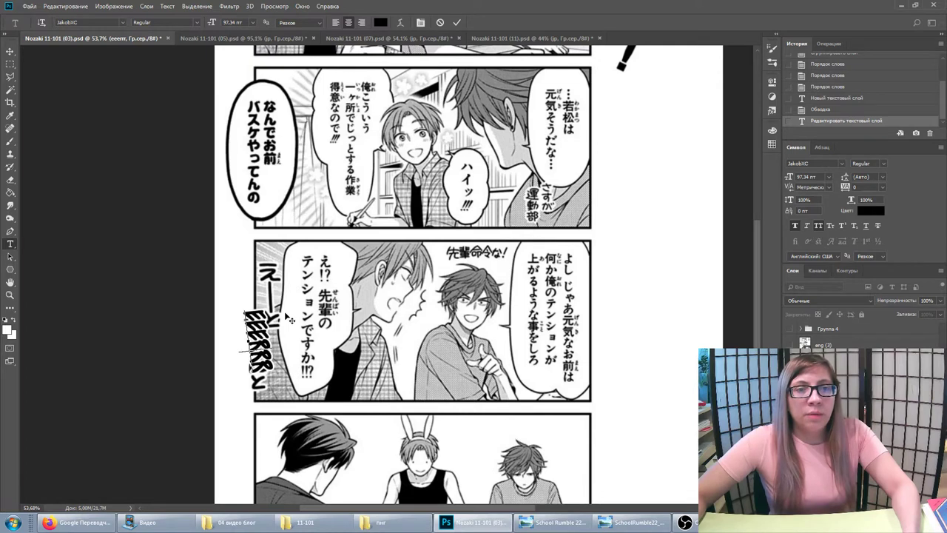
text(R)
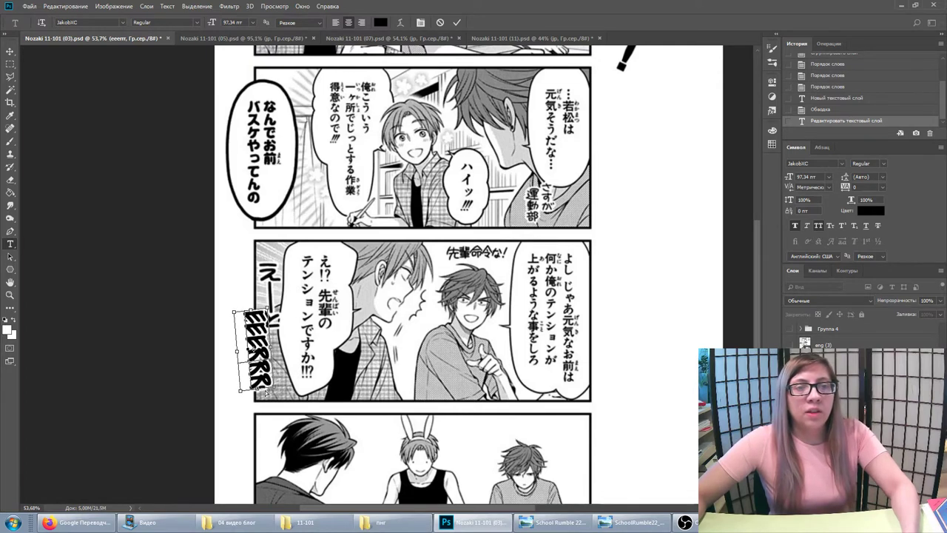
key(ctrl+h)
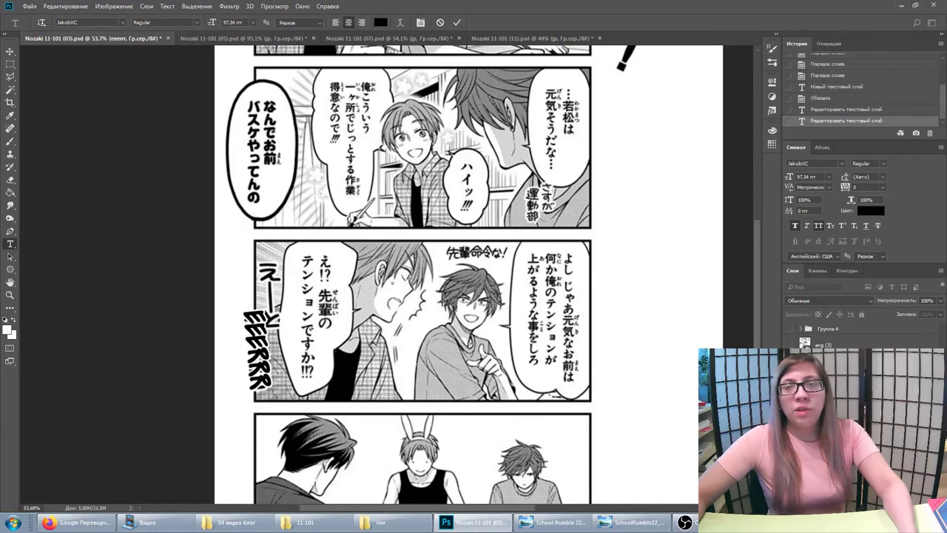
key(ctrl+Return)
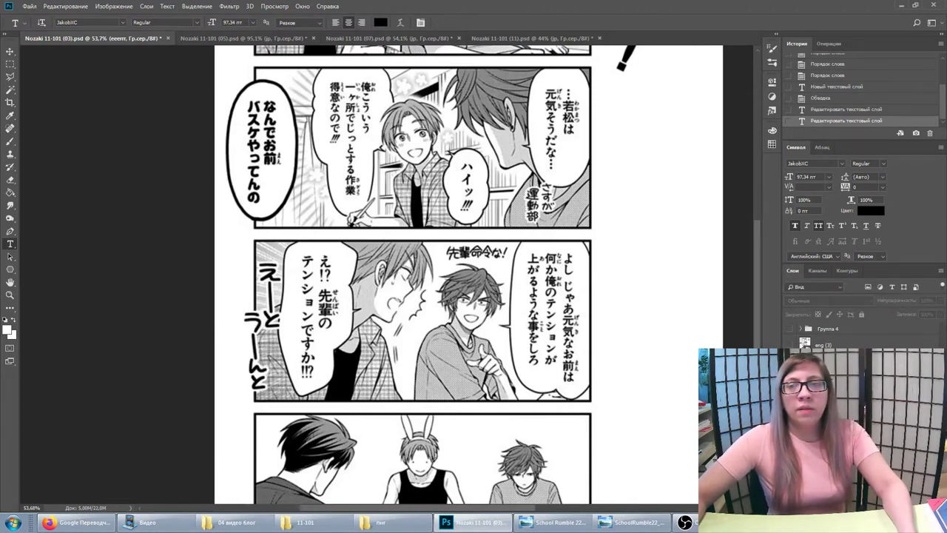
click(791, 345)
key(ctrl+comma)
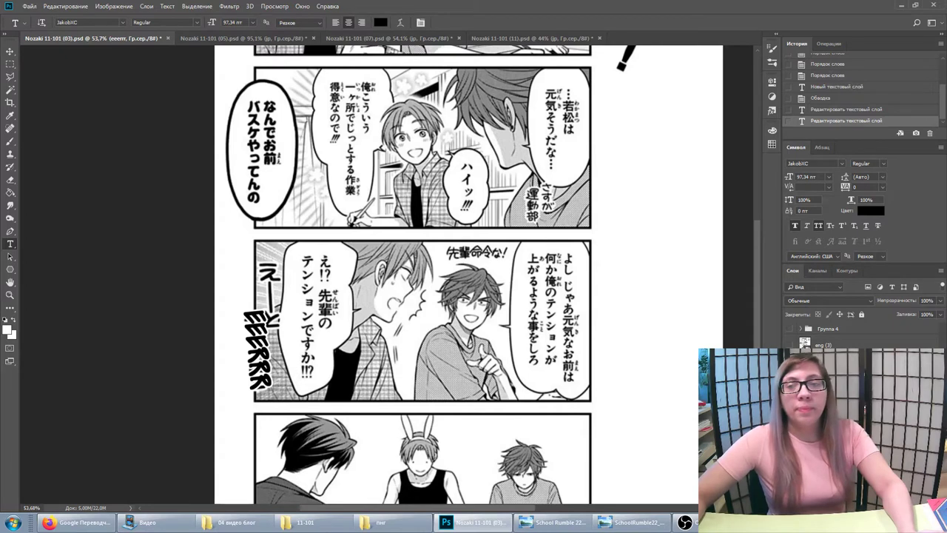
key(ctrl+comma)
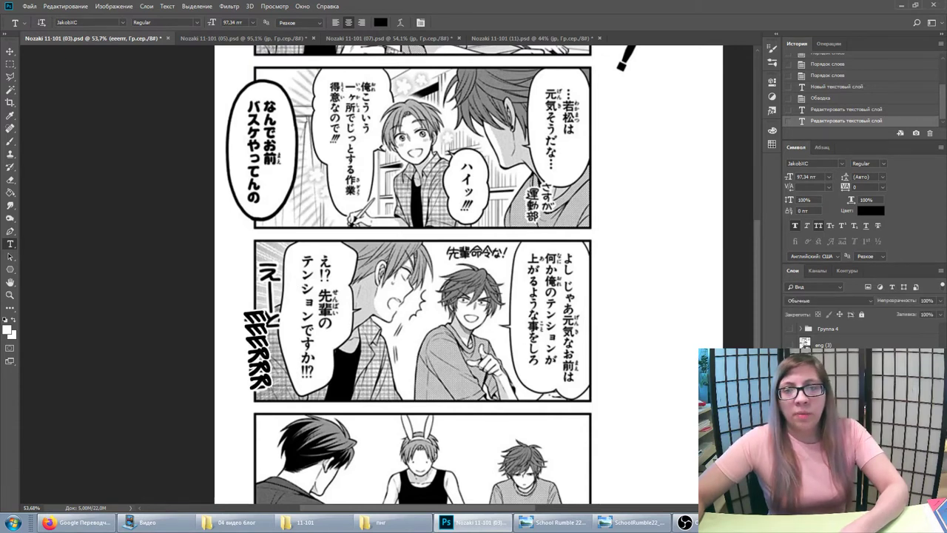
click(790, 361)
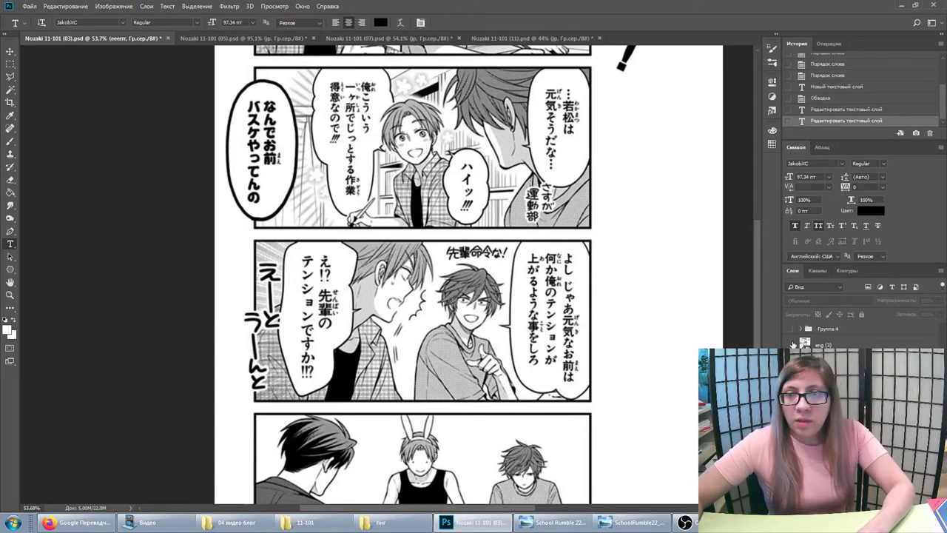
click(789, 328)
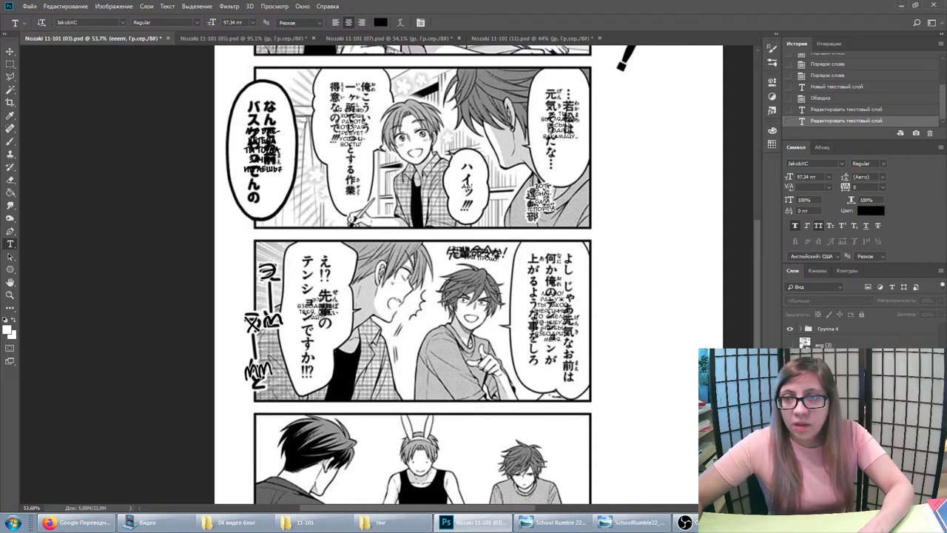
Step: Hide the jp layer under the Russian lettering and reorder it in the layer stack
click(788, 358)
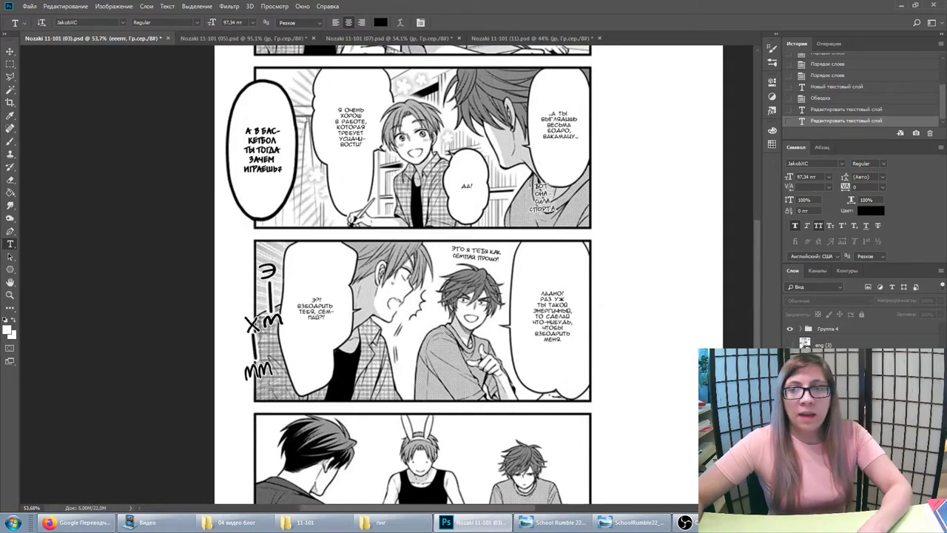
drag(819, 326, 819, 329)
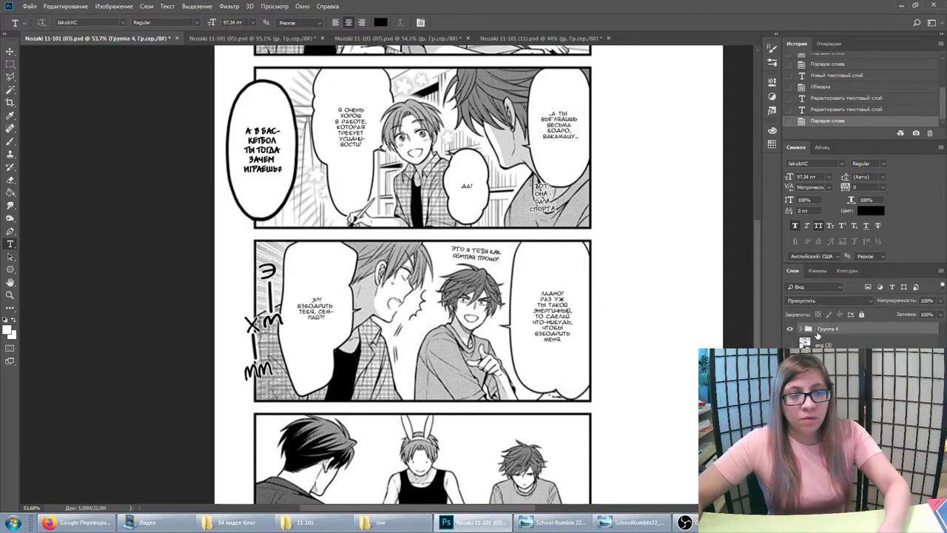
key(ctrl+z)
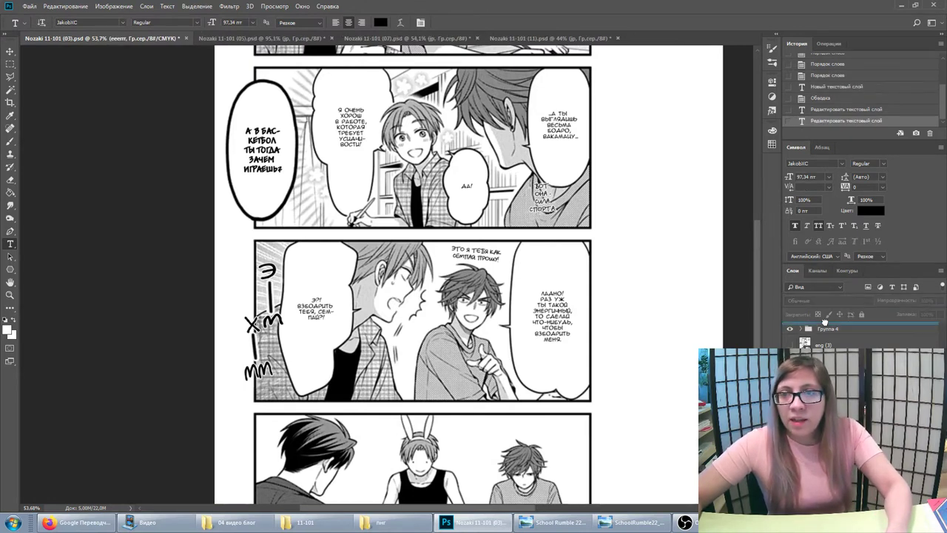
drag(821, 362, 821, 329)
Step: Toggle the jp layer repeatedly to compare Japanese and Russian, ending on Russian, then go to page 05
click(788, 335)
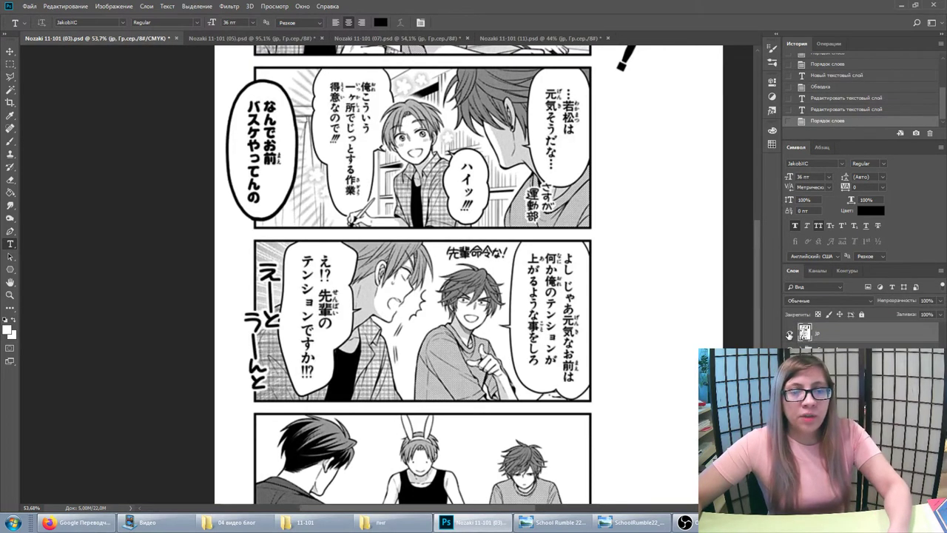
click(789, 335)
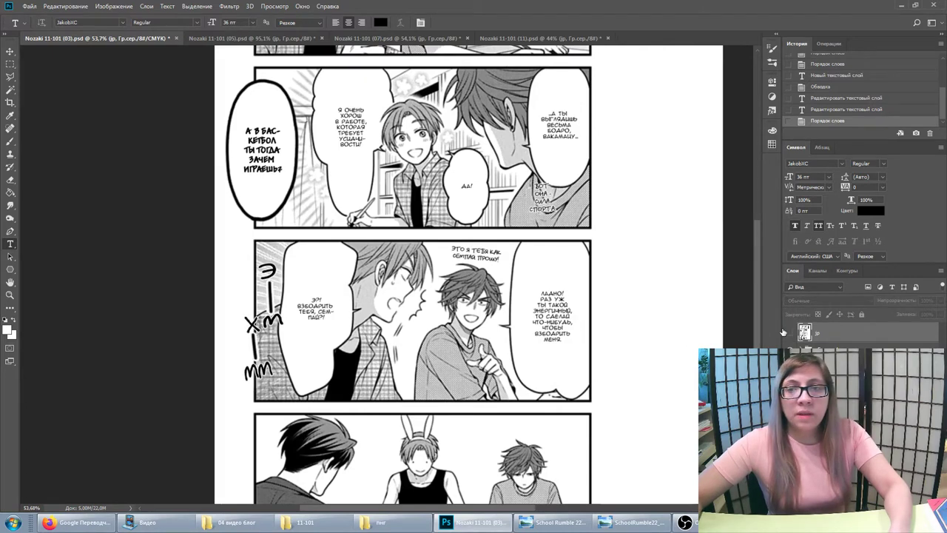
click(787, 333)
click(790, 334)
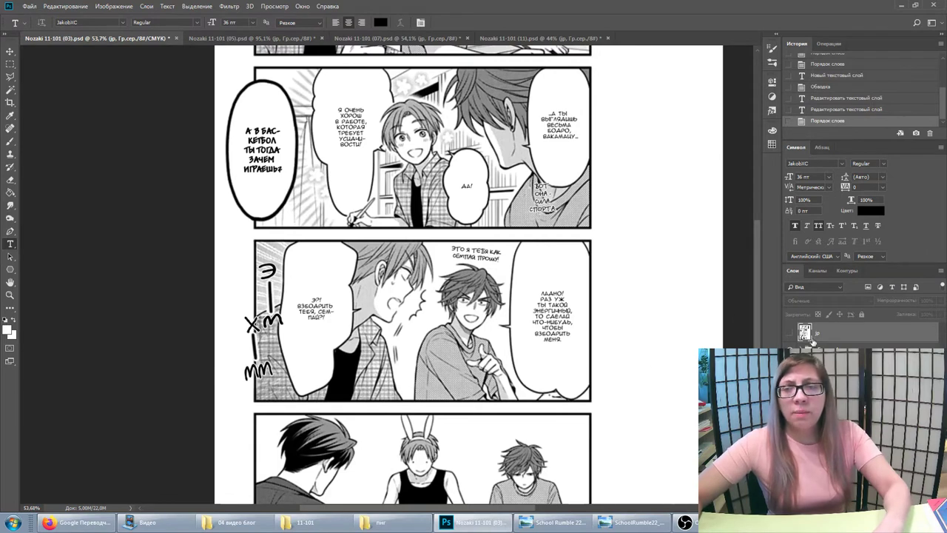
alt+click(789, 333)
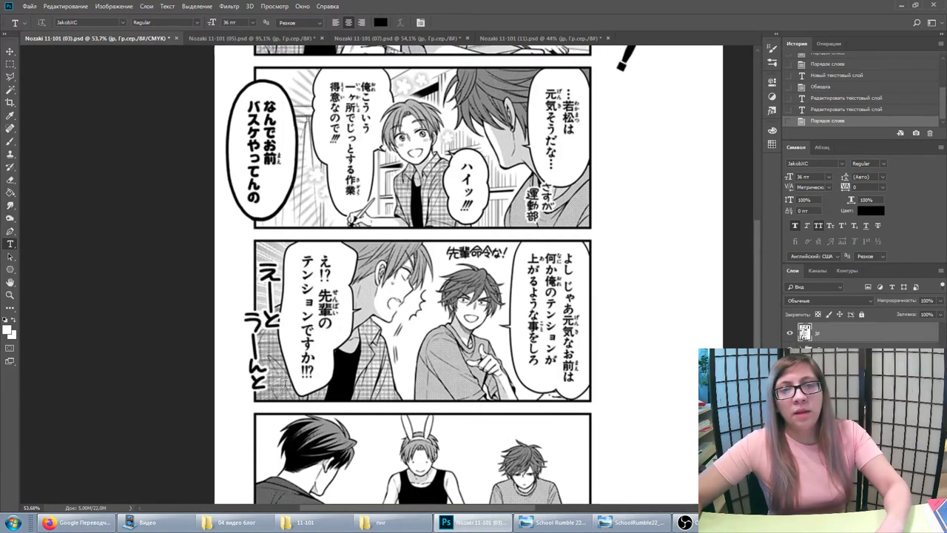
click(790, 335)
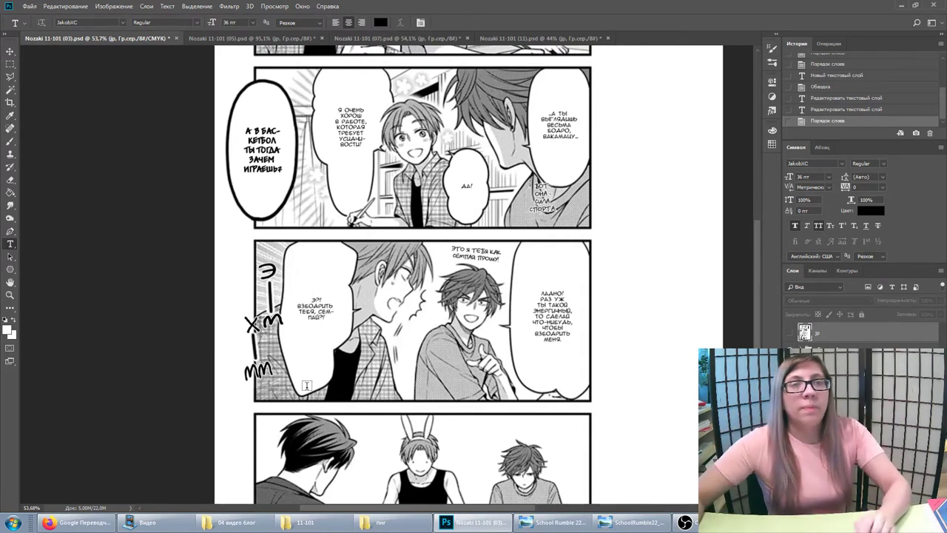
click(281, 37)
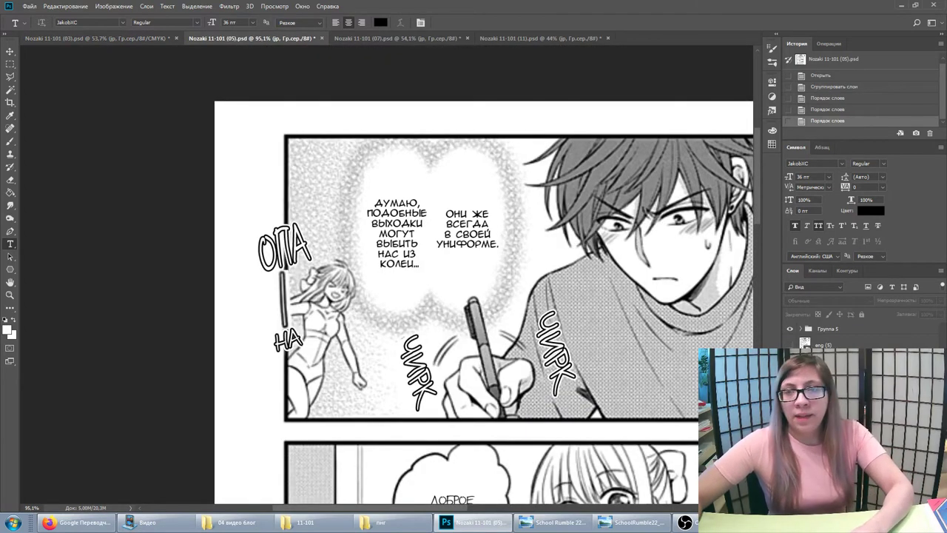
Step: Hide the Russian lettering and toggle the eng layer repeatedly to compare English with Japanese
click(789, 330)
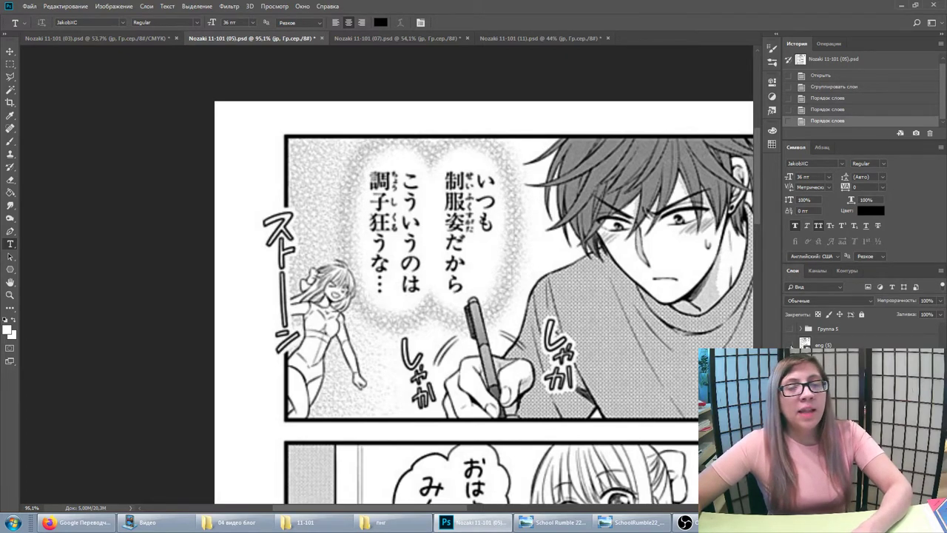
click(790, 345)
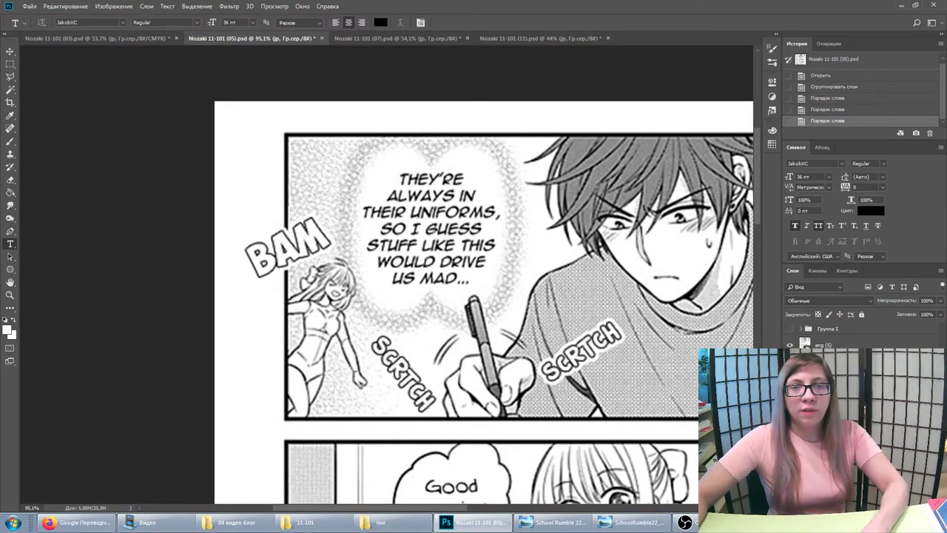
click(790, 344)
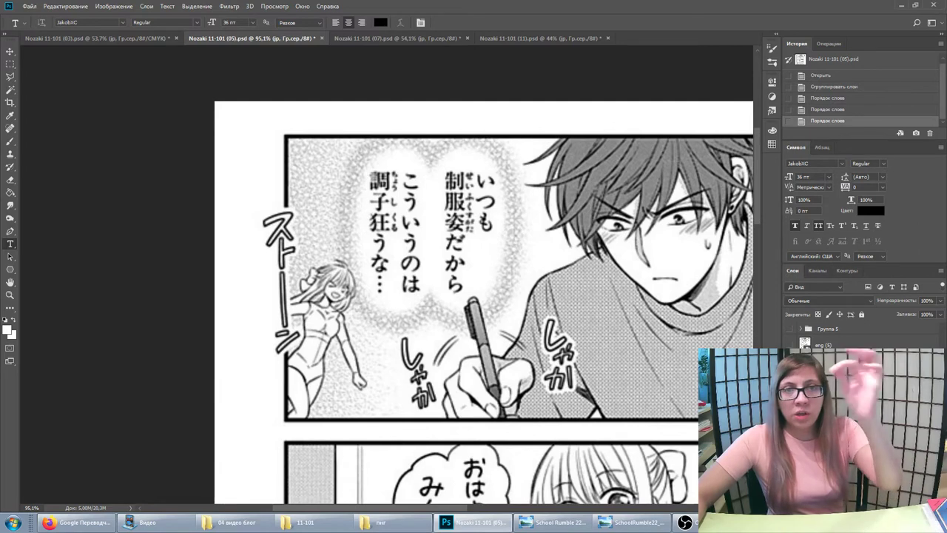
click(789, 344)
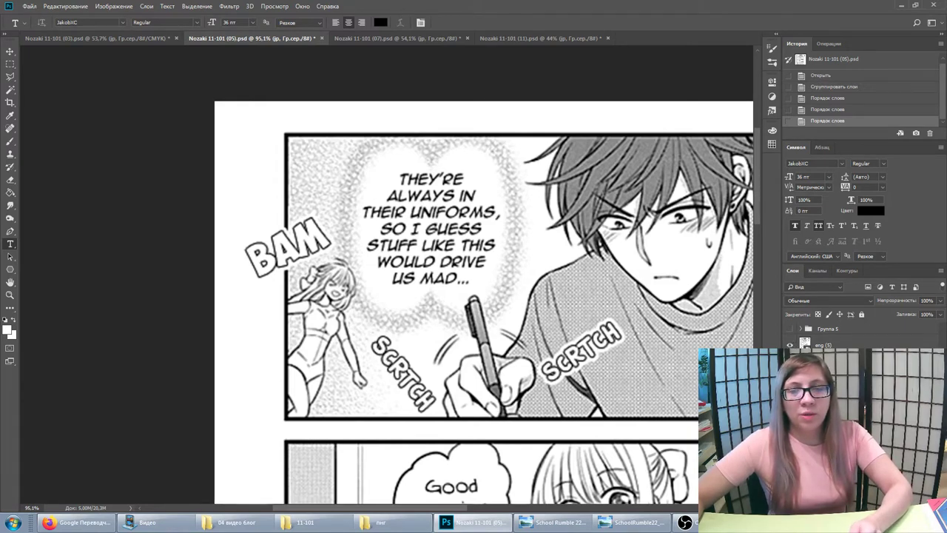
click(790, 344)
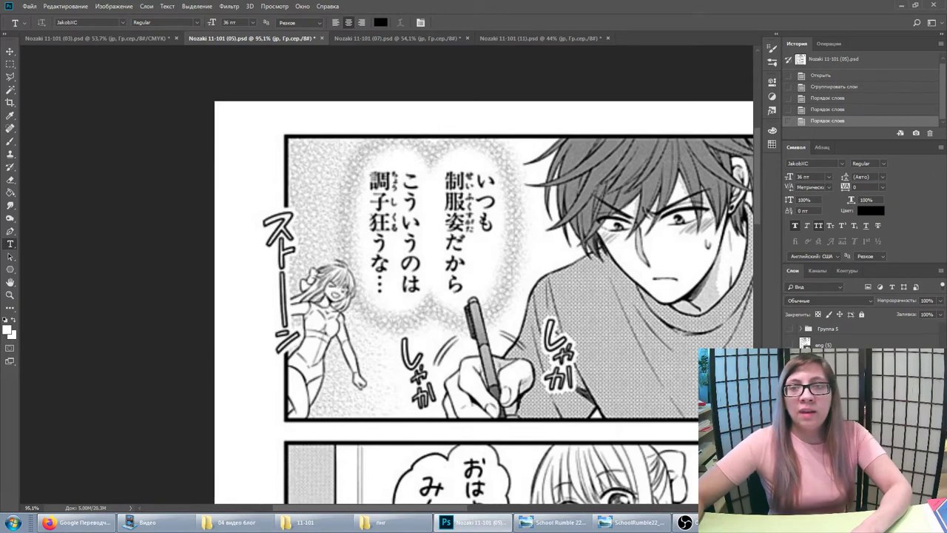
click(789, 345)
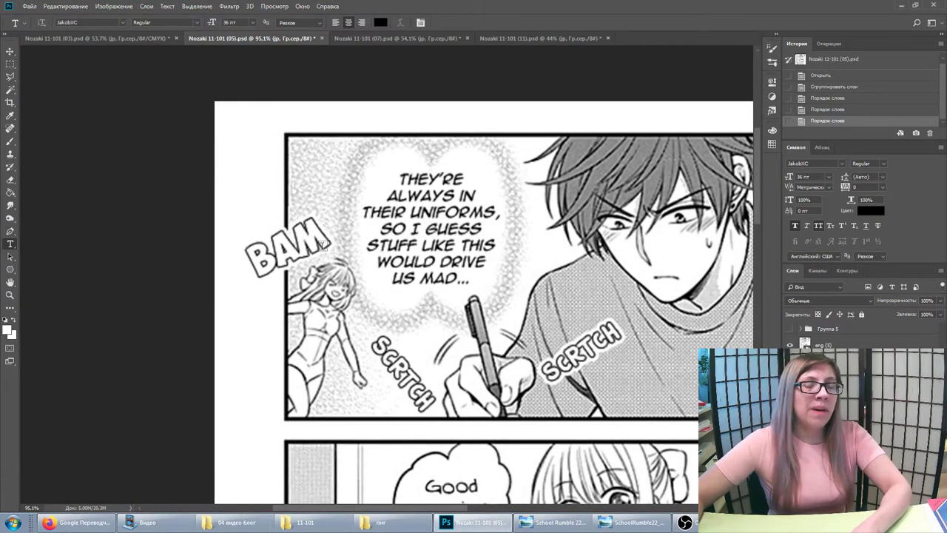
click(789, 345)
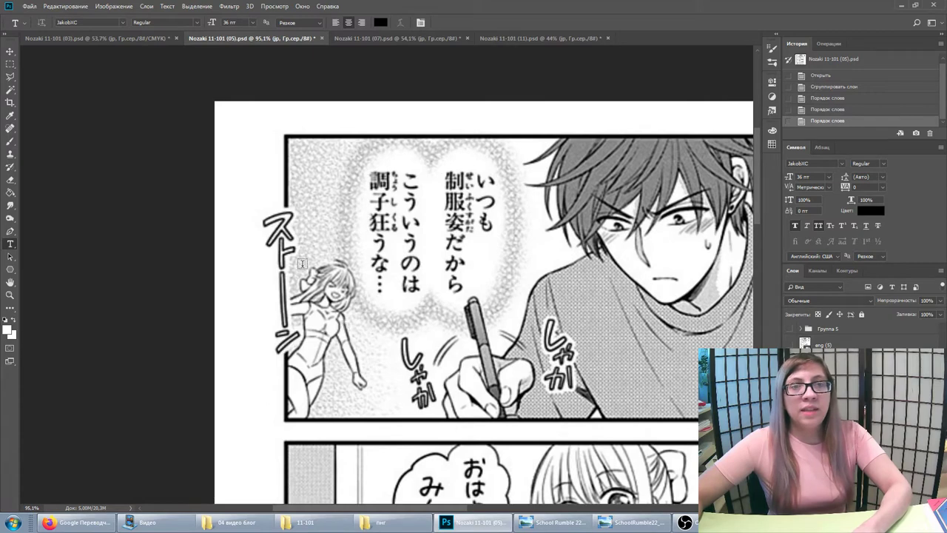
click(789, 345)
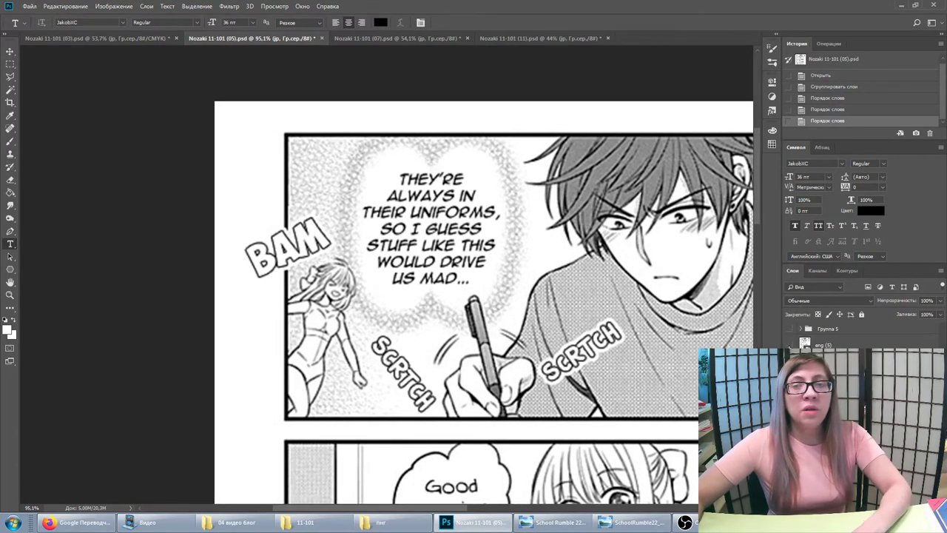
click(789, 344)
Step: Reorder the lettering layers and switch page 05 to its Russian lettering
drag(805, 345, 808, 333)
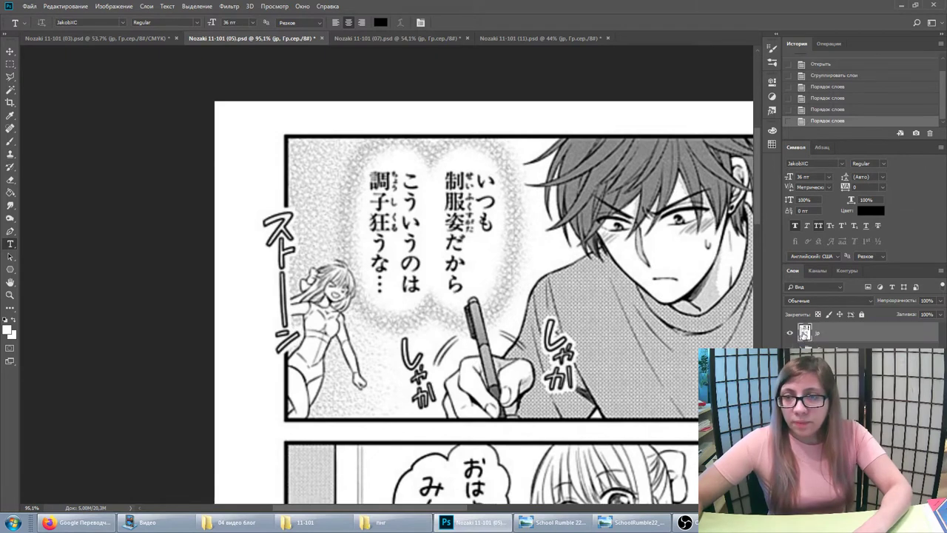
click(790, 332)
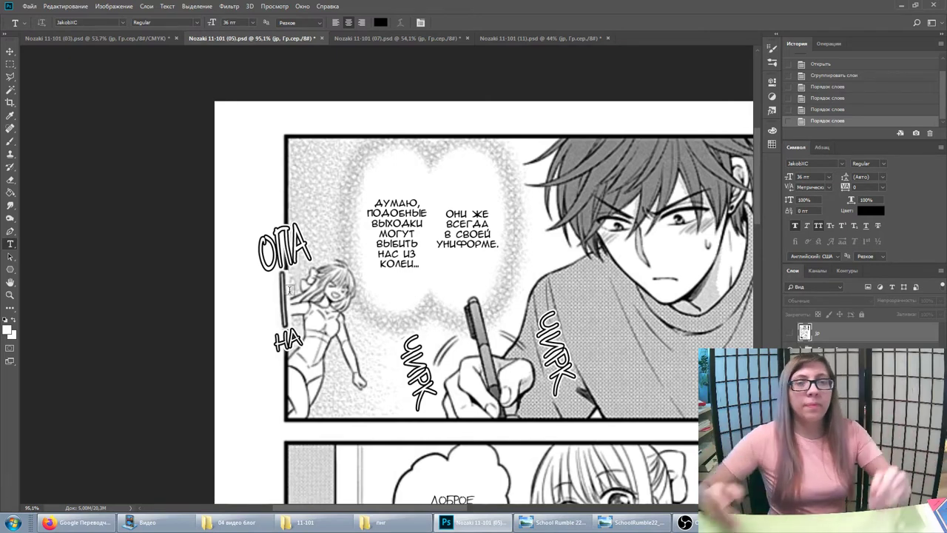
scroll(322, 245, down, 3)
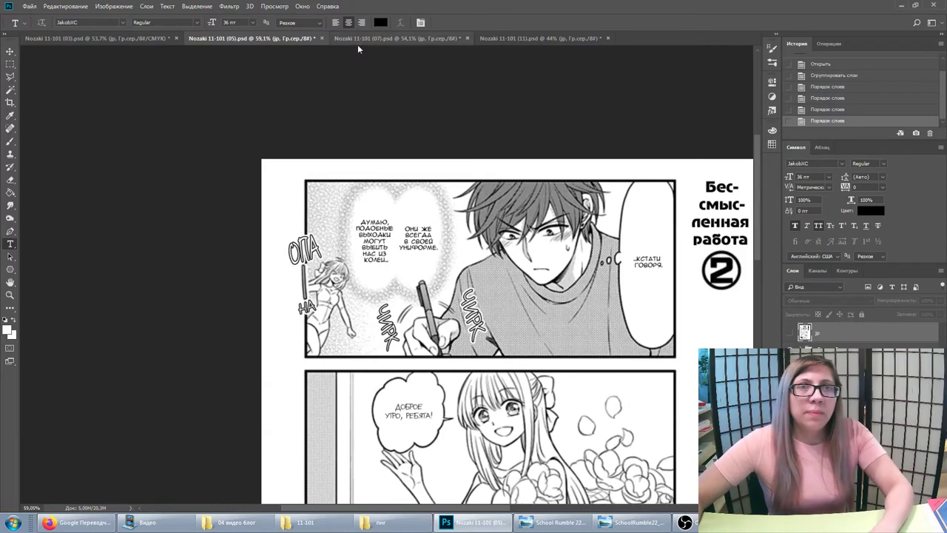
Step: Switch to page 07 and scroll around the page
click(396, 38)
scroll(497, 324, up, 3)
scroll(498, 323, down, 1)
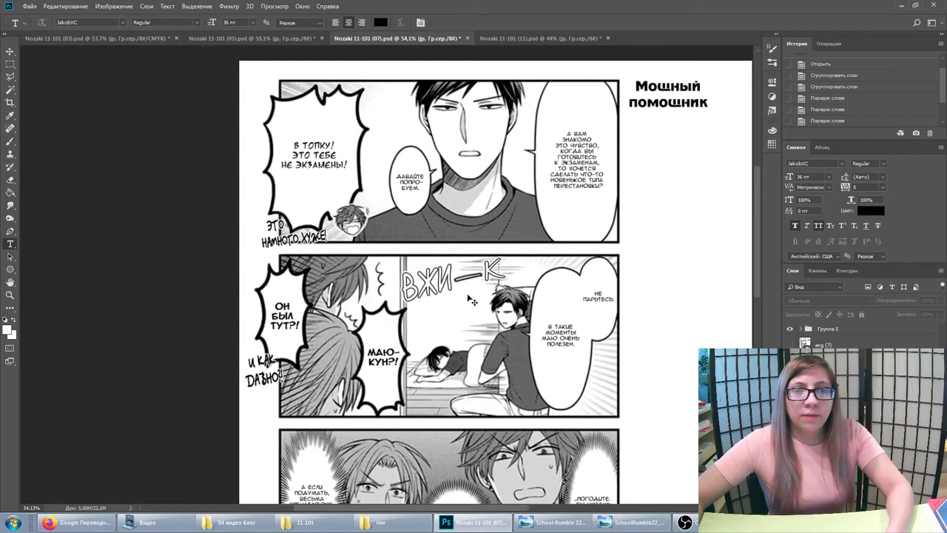
scroll(474, 311, right, 2)
scroll(424, 295, up, 1)
scroll(424, 294, up, 2)
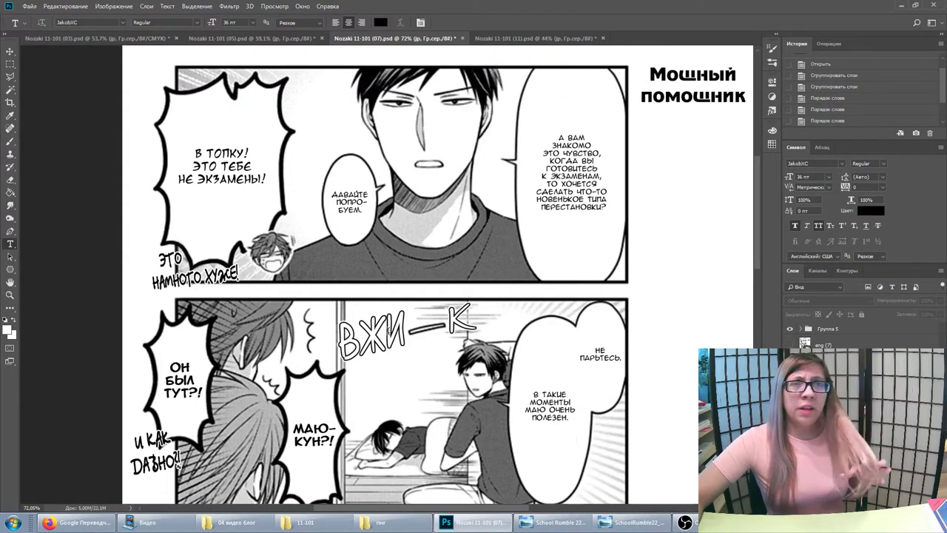
Step: Edit and commit the ВЖИ—К sound effect, then hide Группа 5's Russian lettering
click(382, 336)
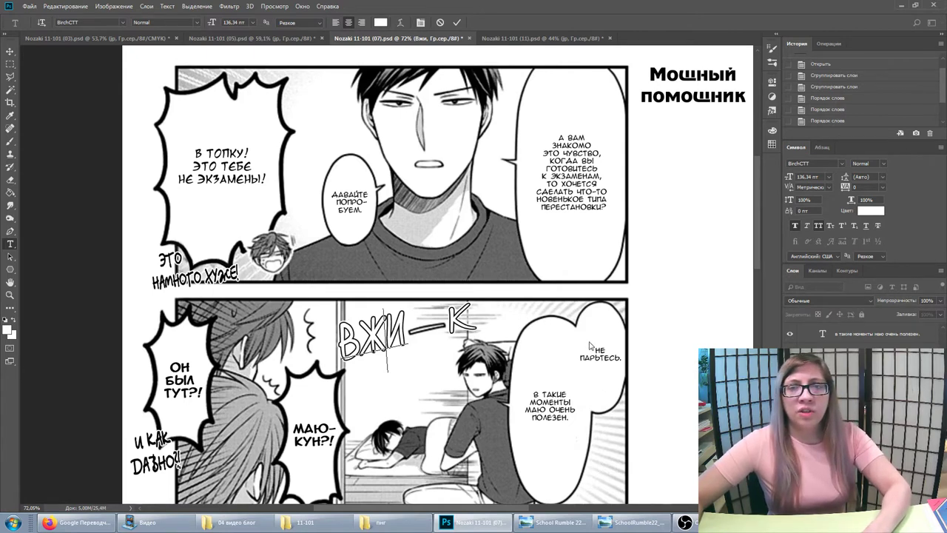
scroll(400, 305, down, 2)
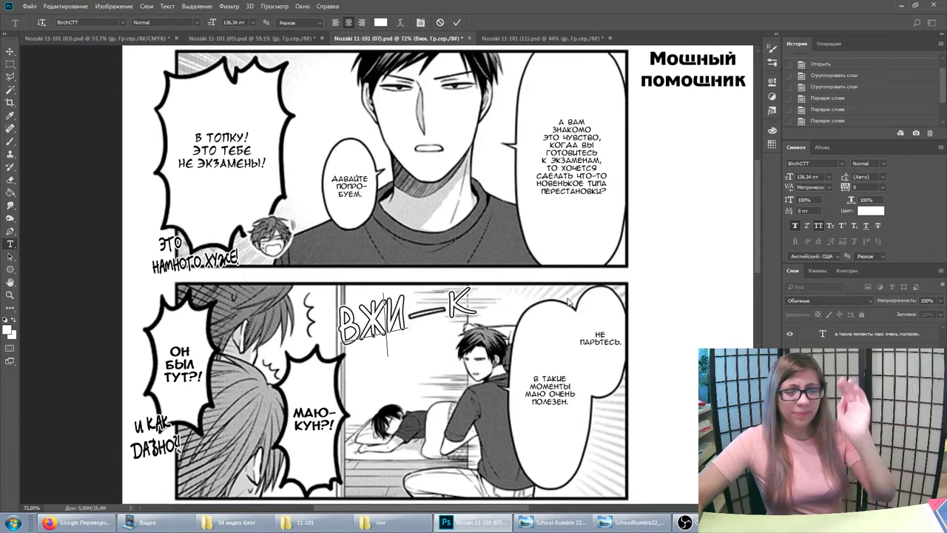
key(ctrl+Return)
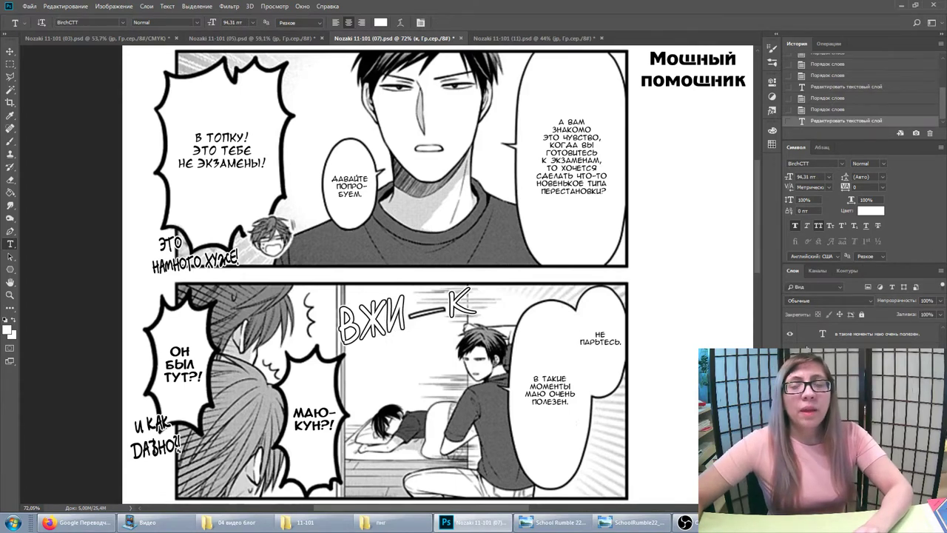
key(alt+bracketleft)
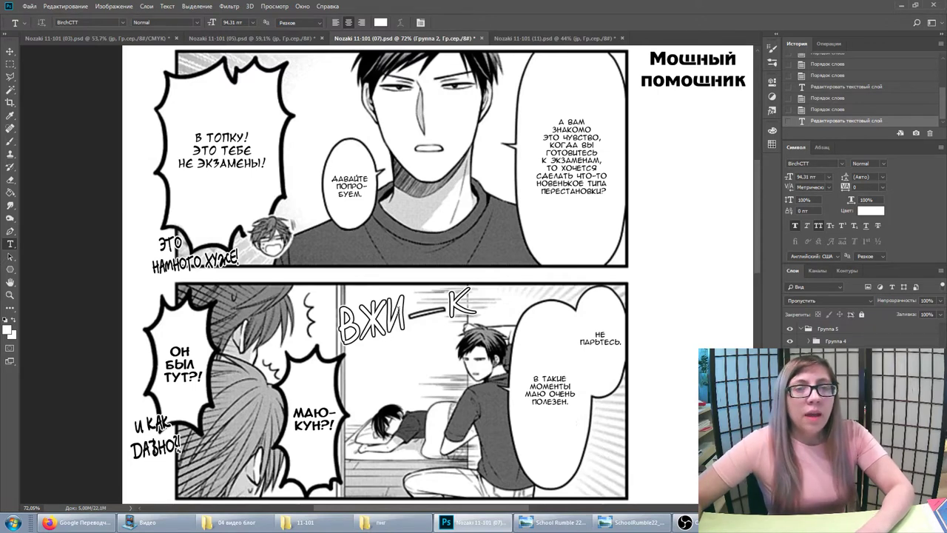
click(386, 326)
key(ctrl+Return)
click(799, 330)
click(790, 329)
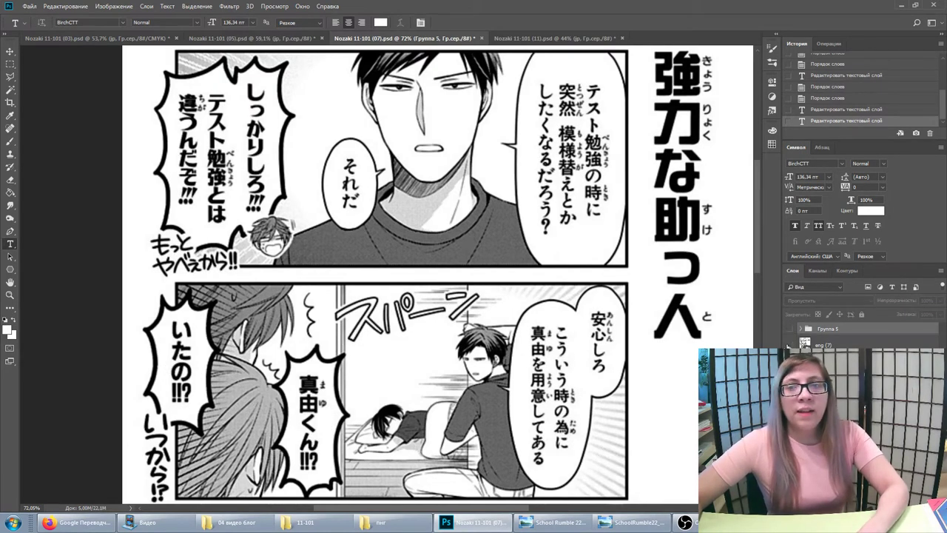
Step: Toggle the eng (7) layer several times to compare English with the Japanese original
click(791, 345)
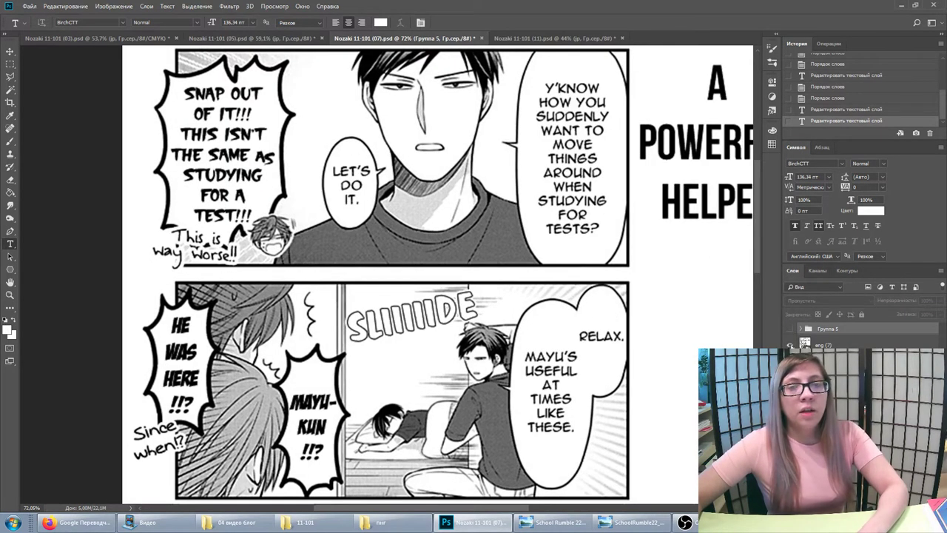
click(791, 345)
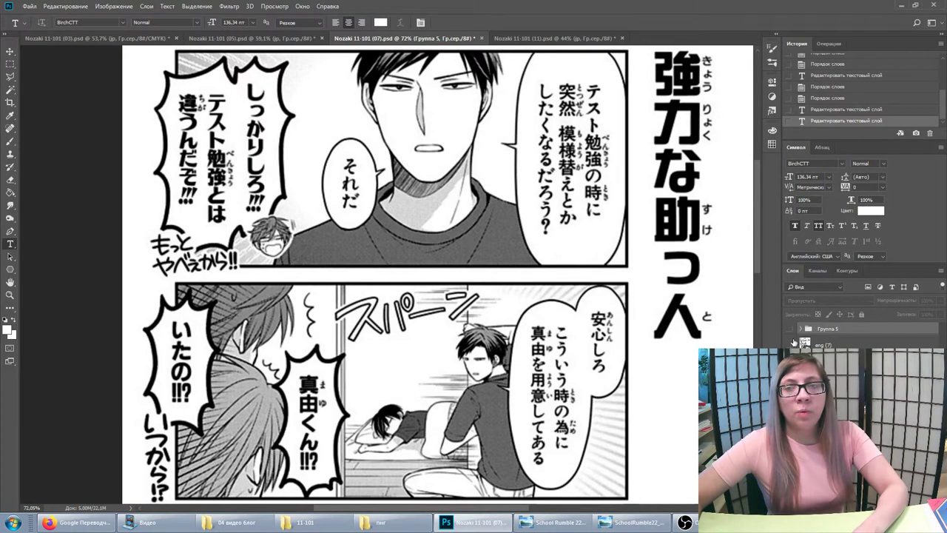
click(791, 345)
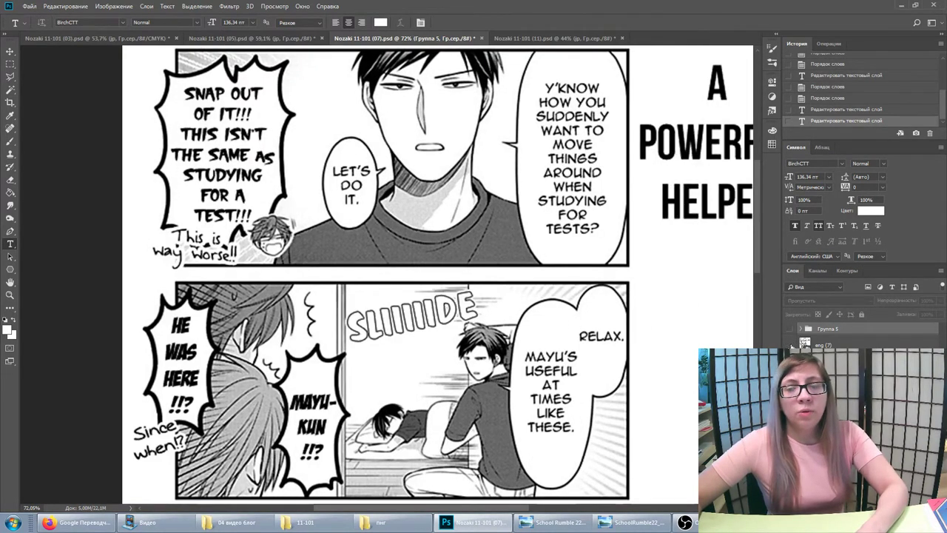
click(790, 345)
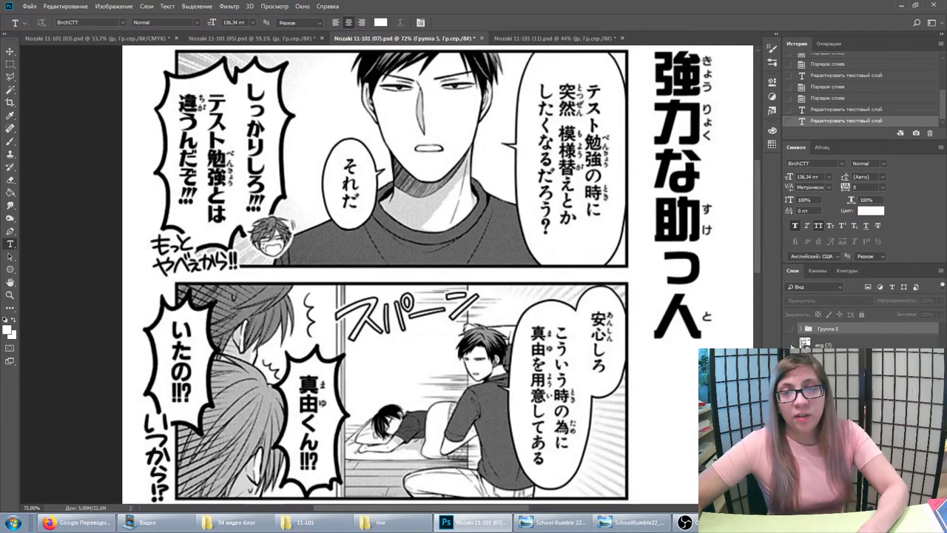
click(790, 345)
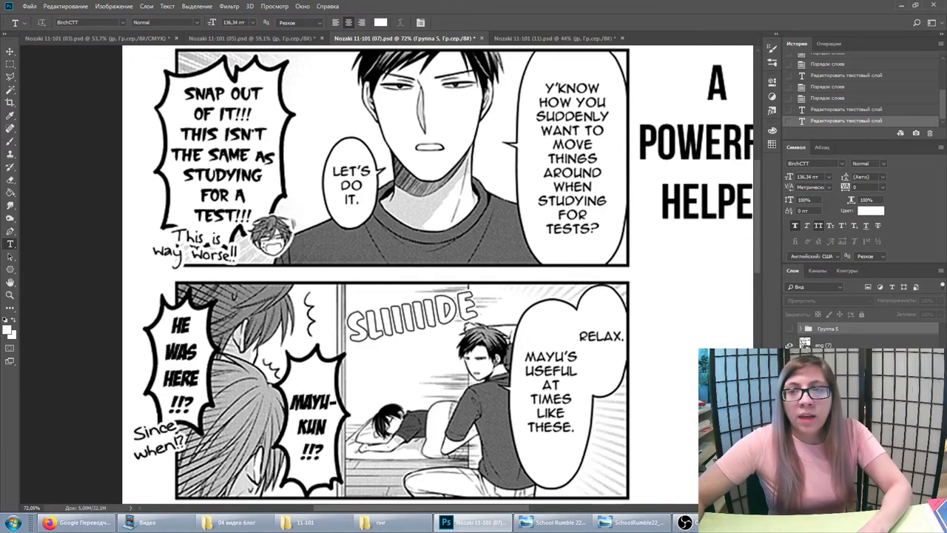
click(790, 345)
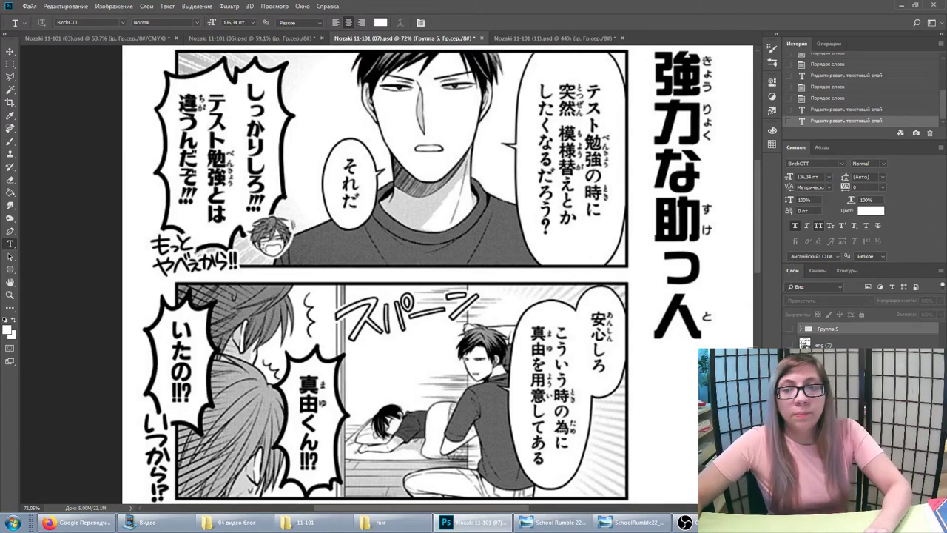
Step: Hide eng (7), move it within the layer stack, and turn the Russian lettering back on
click(790, 345)
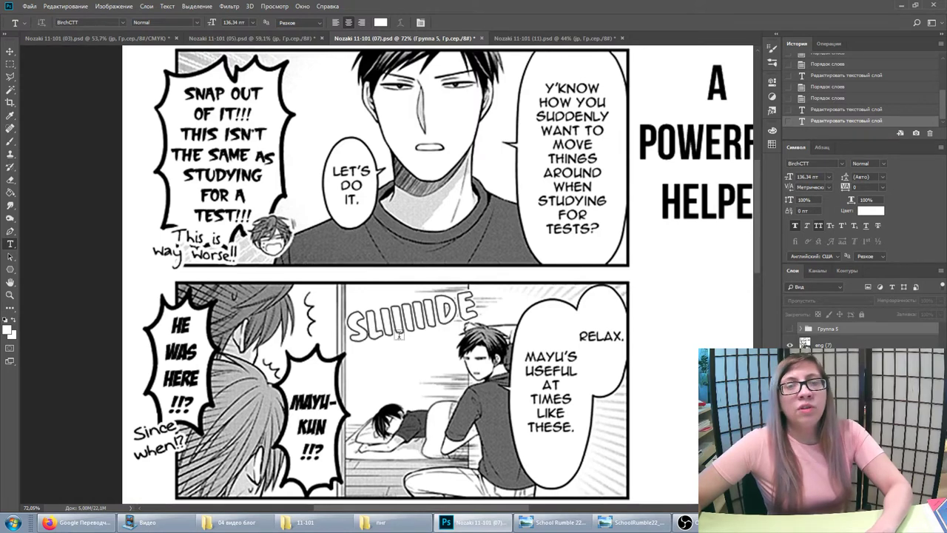
click(789, 345)
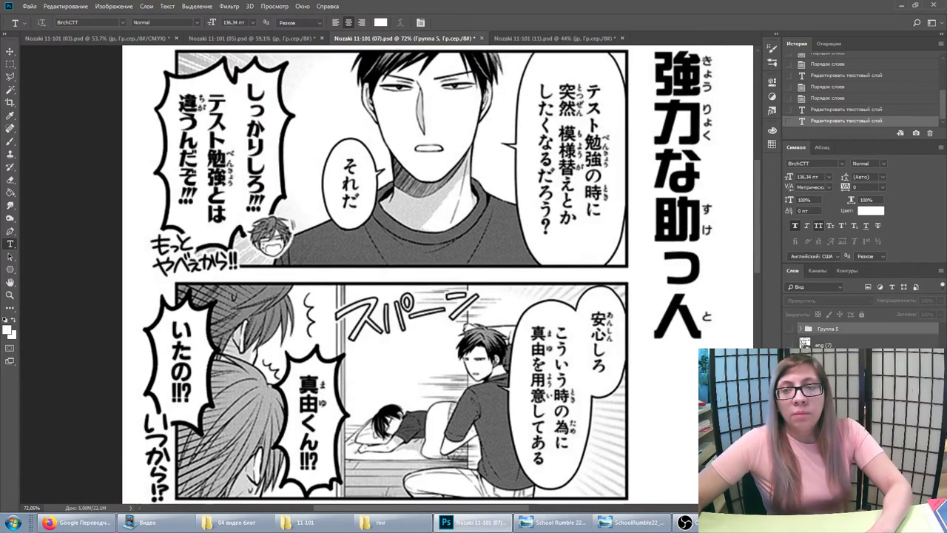
mouse_move(817, 344)
mouse_down()
mouse_move(818, 321)
mouse_move(828, 326)
mouse_up()
click(791, 342)
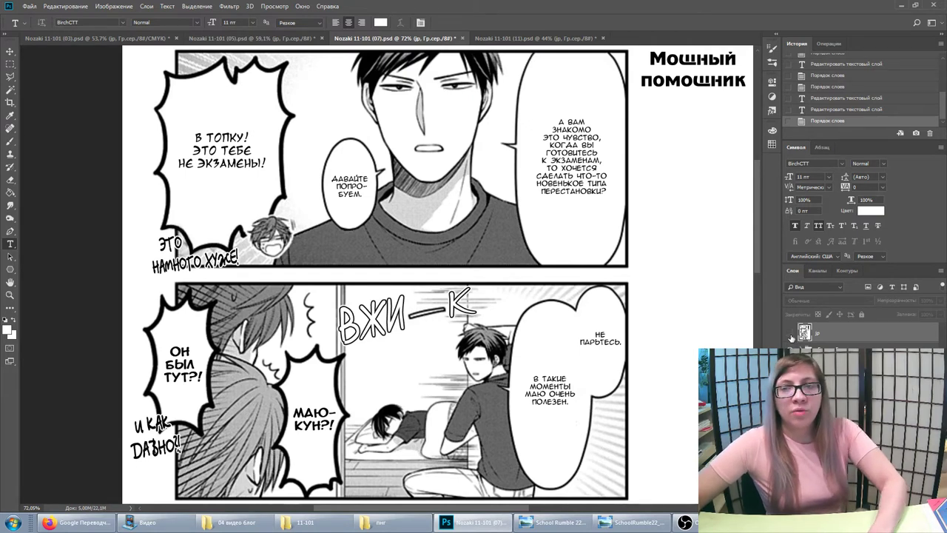
Step: Scroll down through the rest of page 07 with its Russian lettering shown
scroll(415, 347, down, 3)
scroll(415, 347, down, 3)
scroll(415, 347, down, 5)
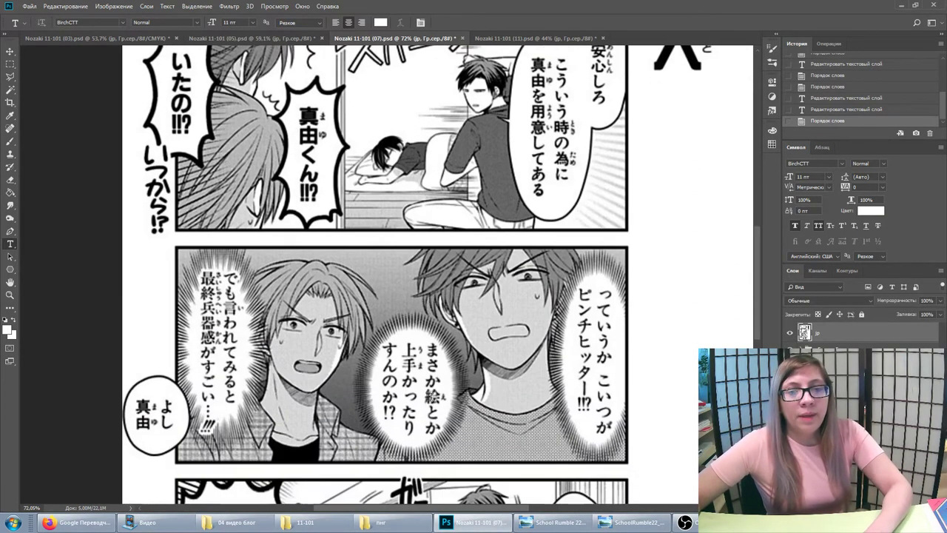
scroll(415, 347, down, 3)
scroll(415, 347, down, 2)
click(791, 334)
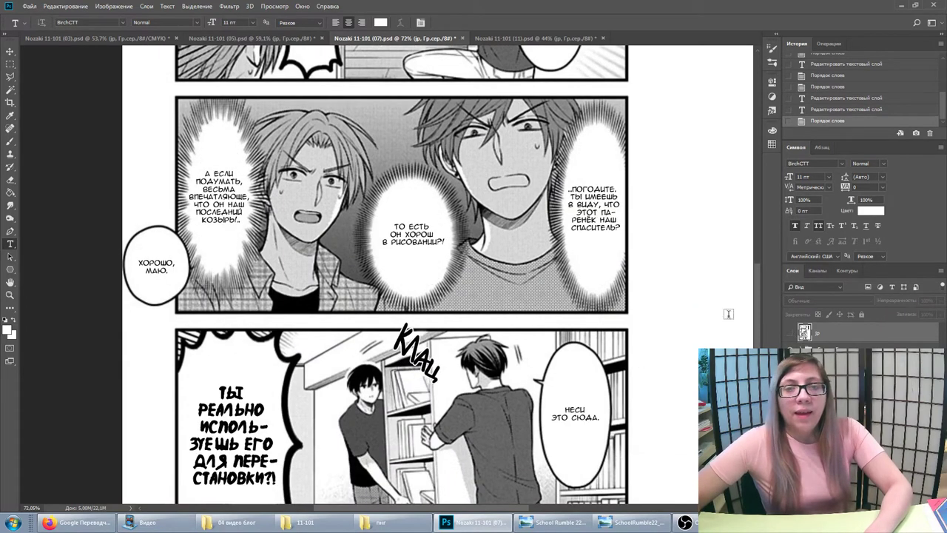
Step: Open page 11 and zoom out to about 30% to see the whole Japanese page
click(512, 38)
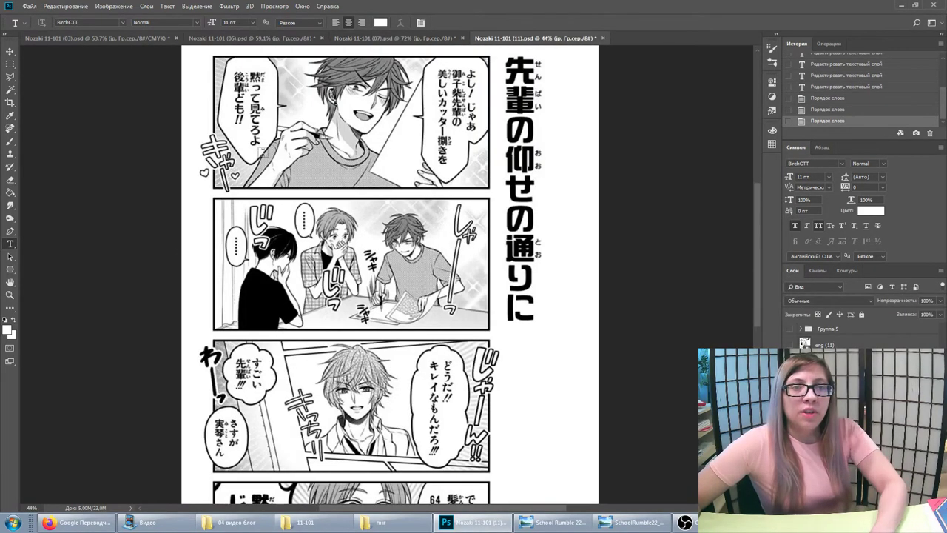
scroll(239, 211, down, 1)
scroll(239, 211, down, 2)
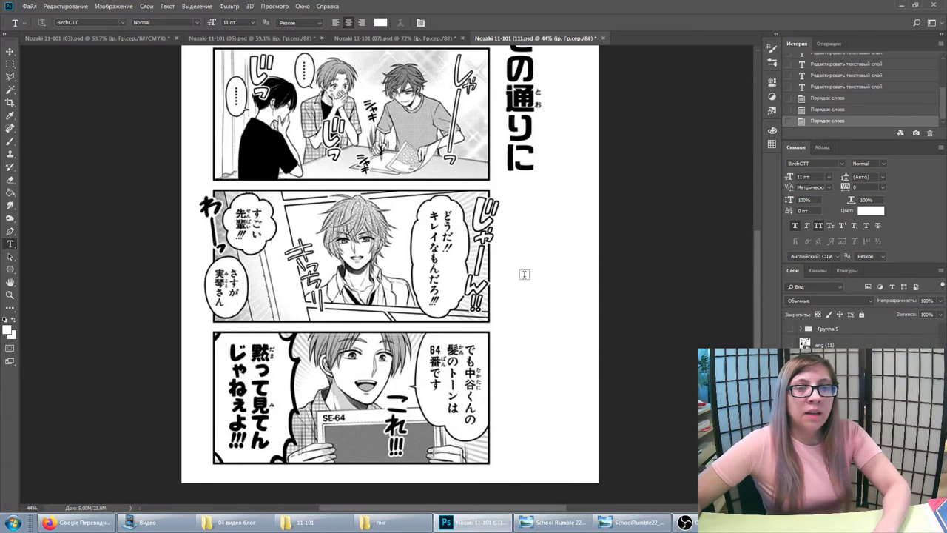
scroll(468, 227, up, 2)
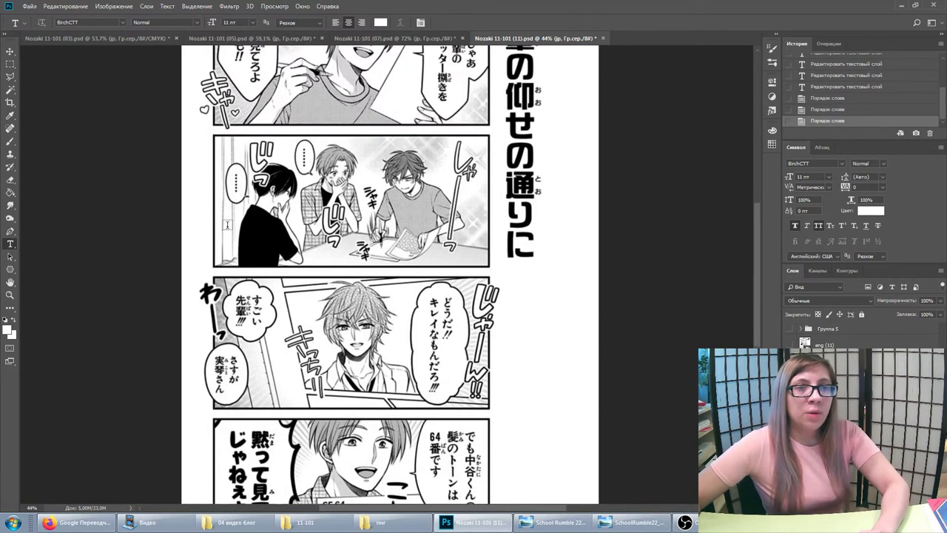
scroll(468, 227, up, 1)
scroll(467, 228, down, 1)
scroll(467, 227, down, 1)
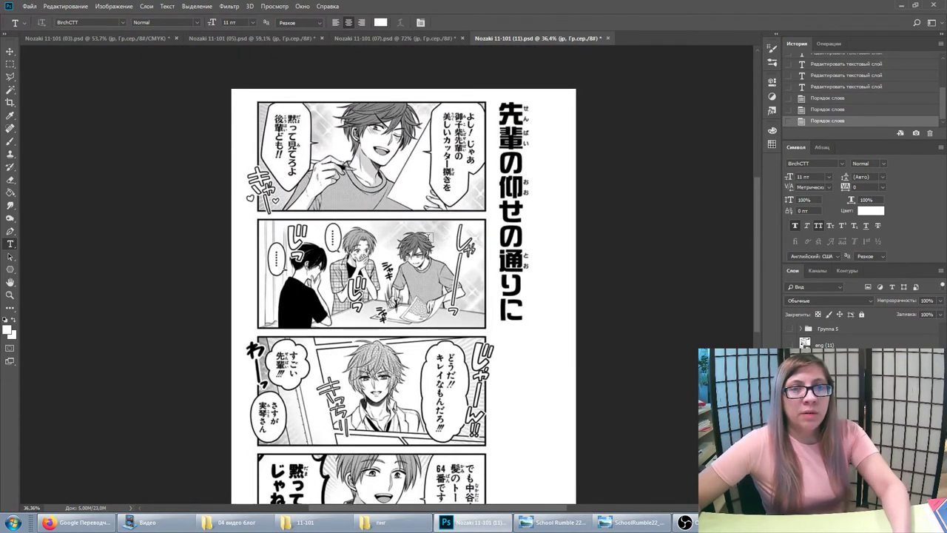
scroll(419, 251, down, 1)
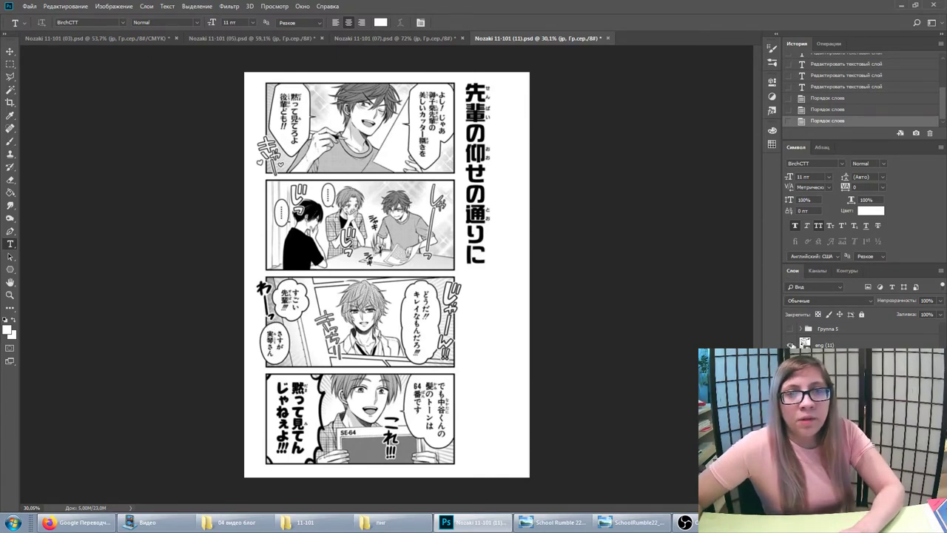
Step: Toggle eng (11) on and off repeatedly to compare with the Japanese, finishing with English hidden
click(791, 345)
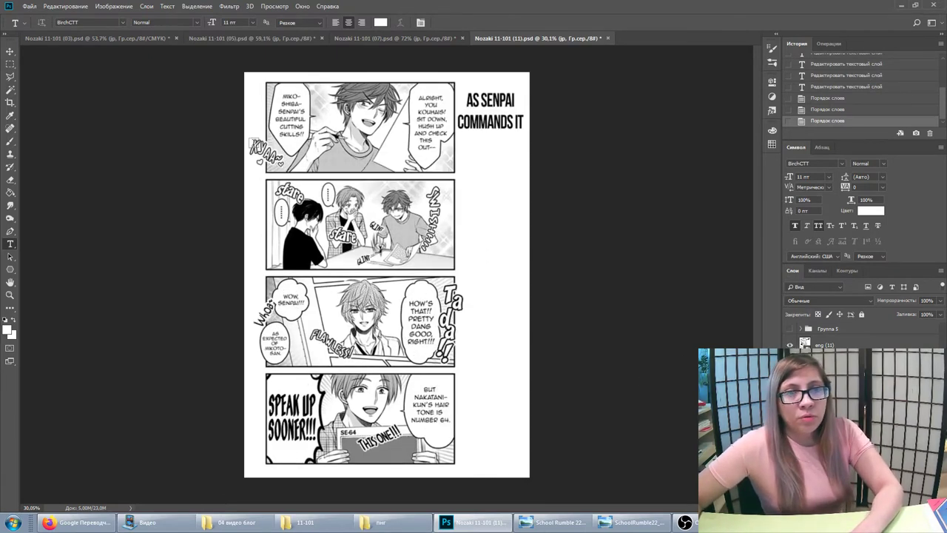
click(791, 345)
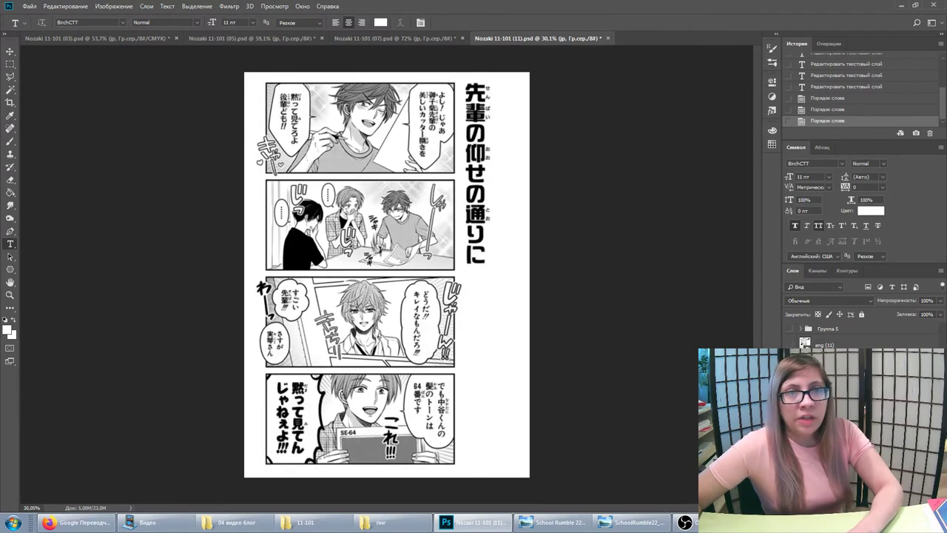
click(790, 346)
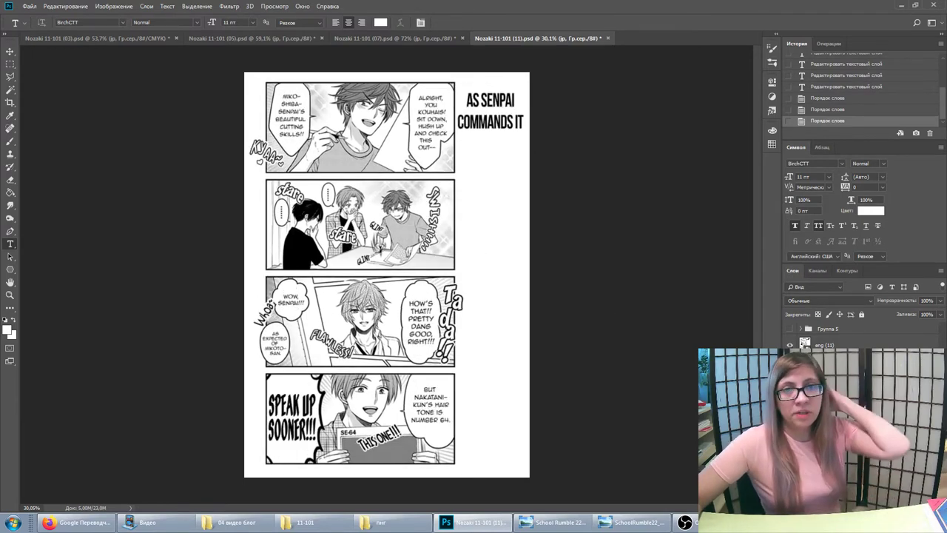
click(790, 344)
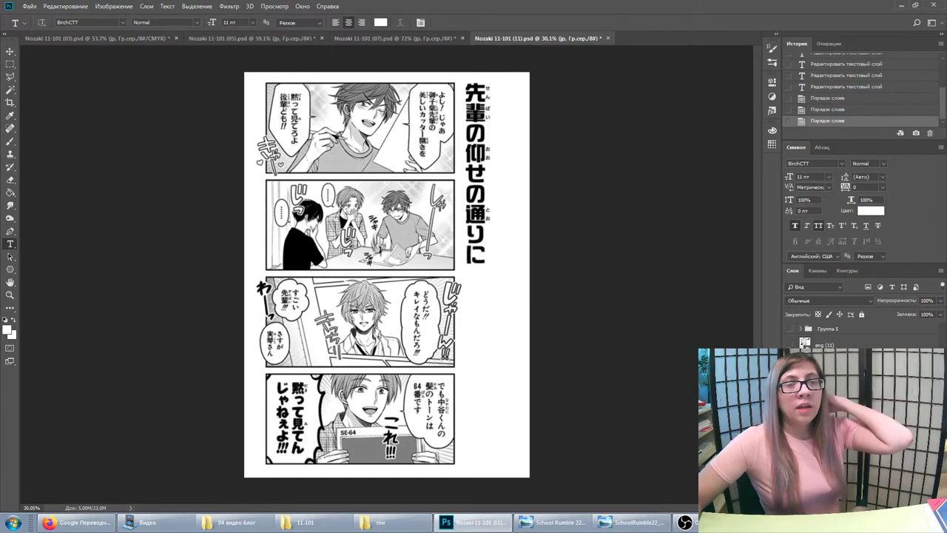
click(789, 345)
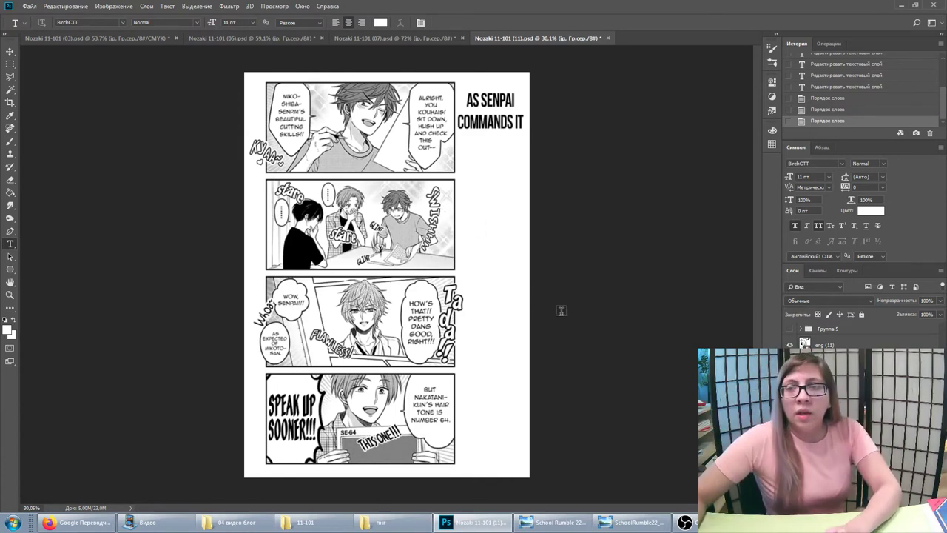
click(790, 345)
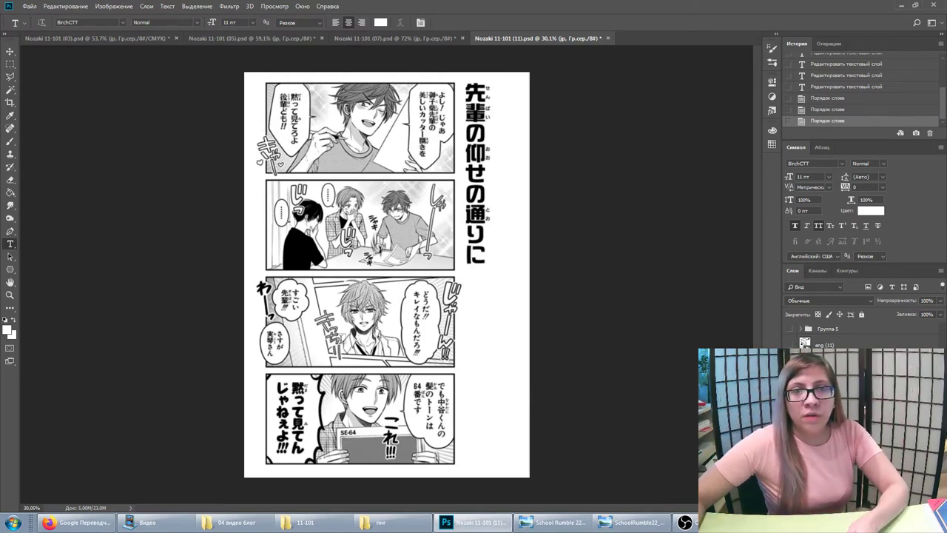
click(790, 344)
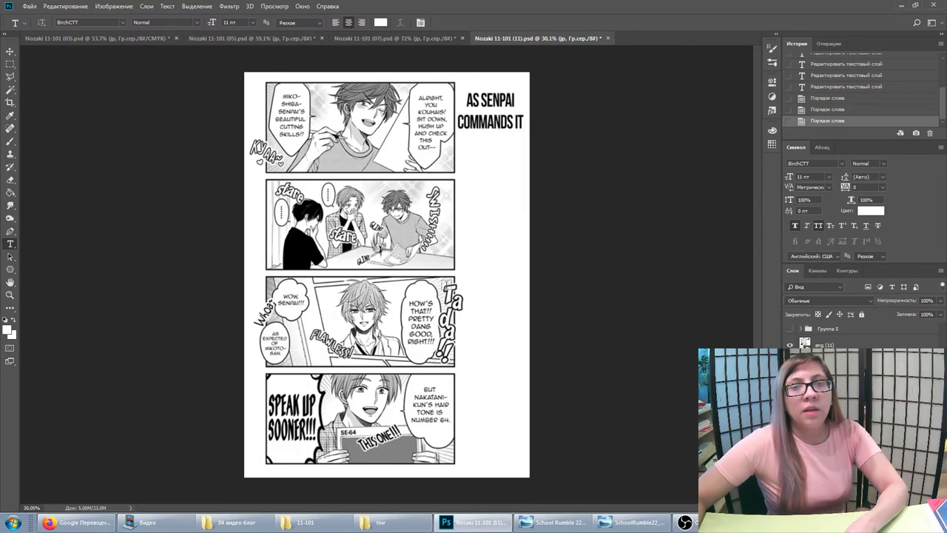
click(789, 345)
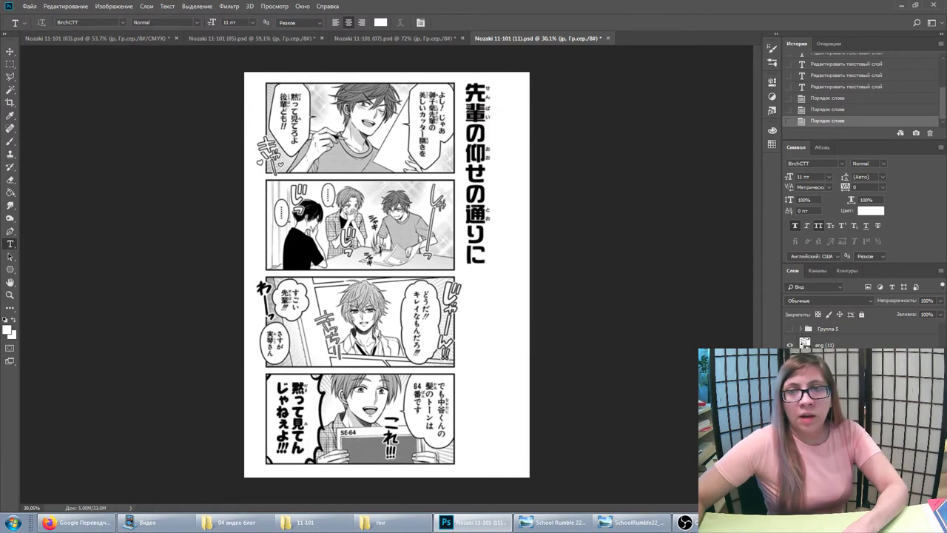
click(790, 345)
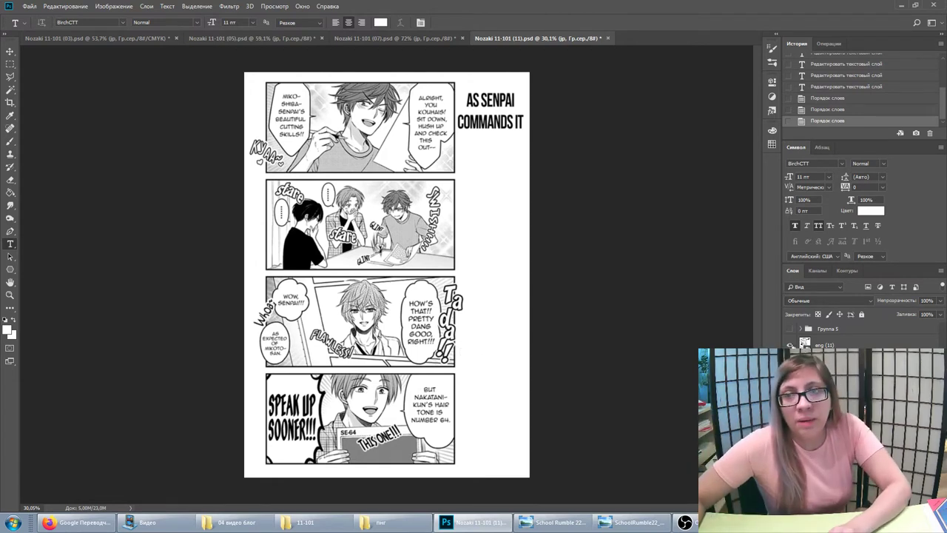
click(790, 344)
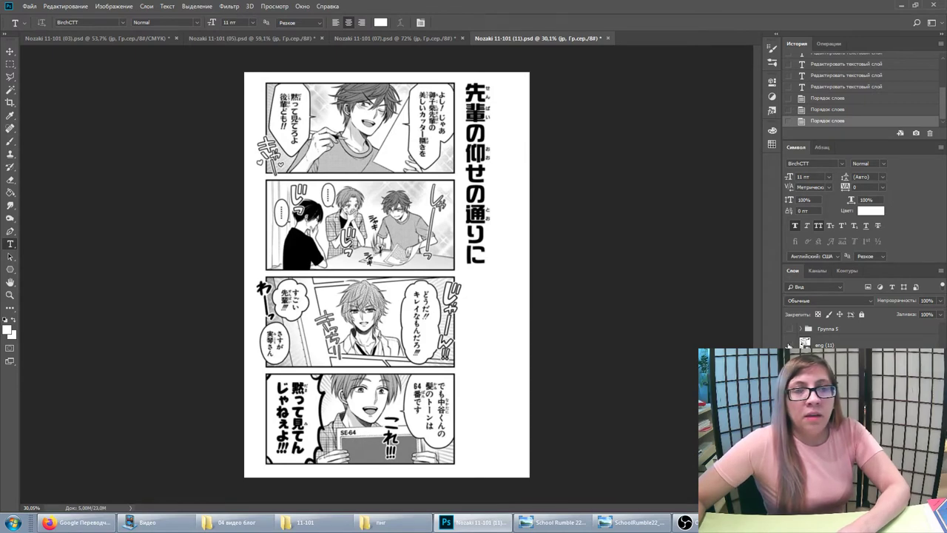
scroll(235, 295, up, 2)
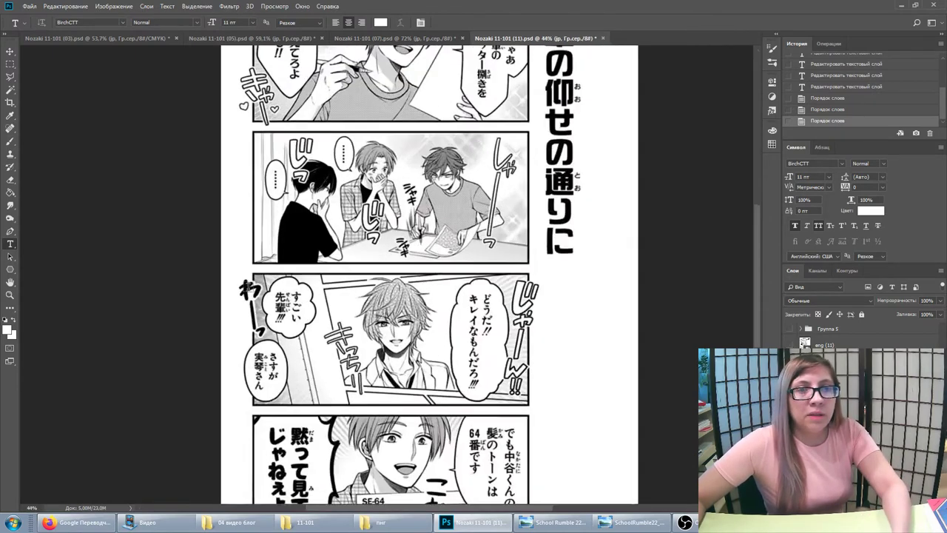
Step: Paste a placeholder sound-effect text beside the third panel and set its colour to black
scroll(235, 295, up, 2)
click(235, 273)
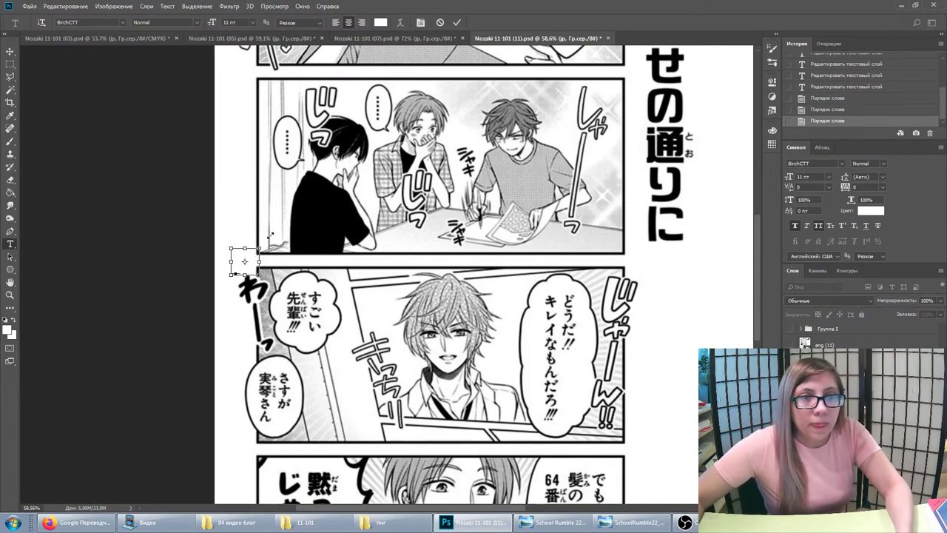
key(ctrl+v)
click(872, 210)
text(0)
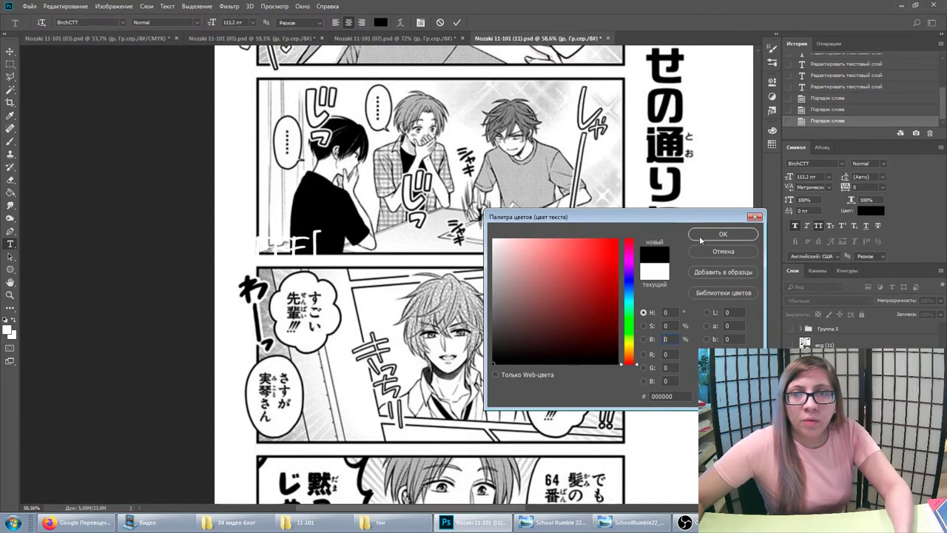
click(696, 237)
key(ctrl+Return)
click(872, 211)
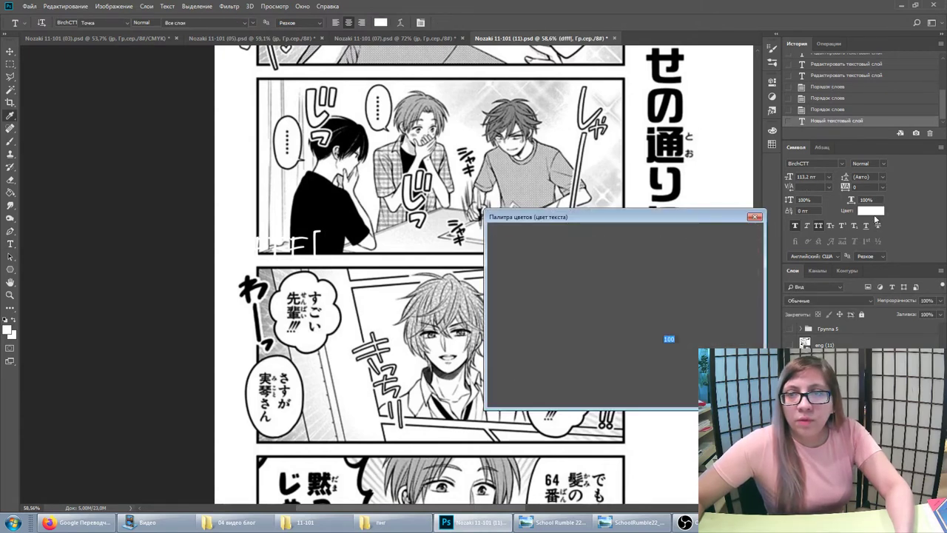
text(0)
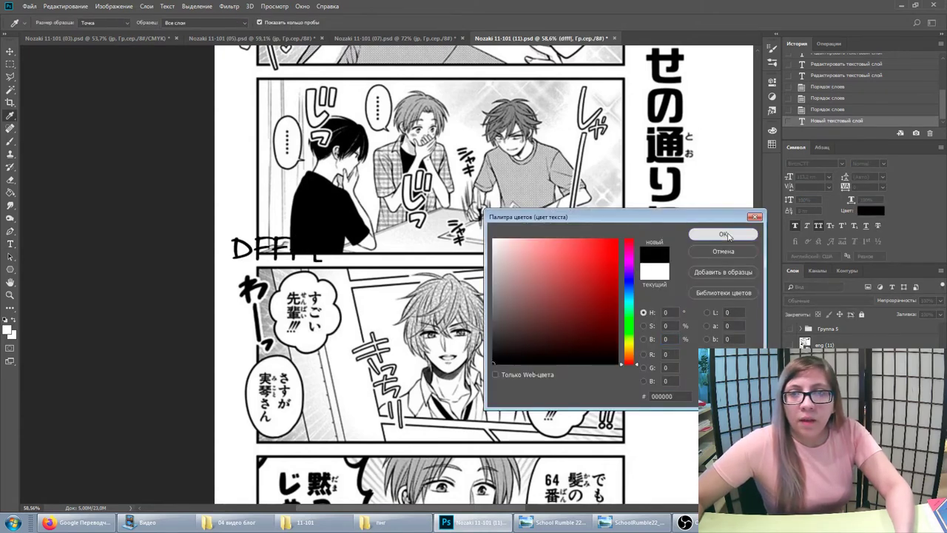
click(723, 234)
Step: Change the text to BAAX, add a stroke outline, and tilt it onto the panel's left edge
double_click(231, 244)
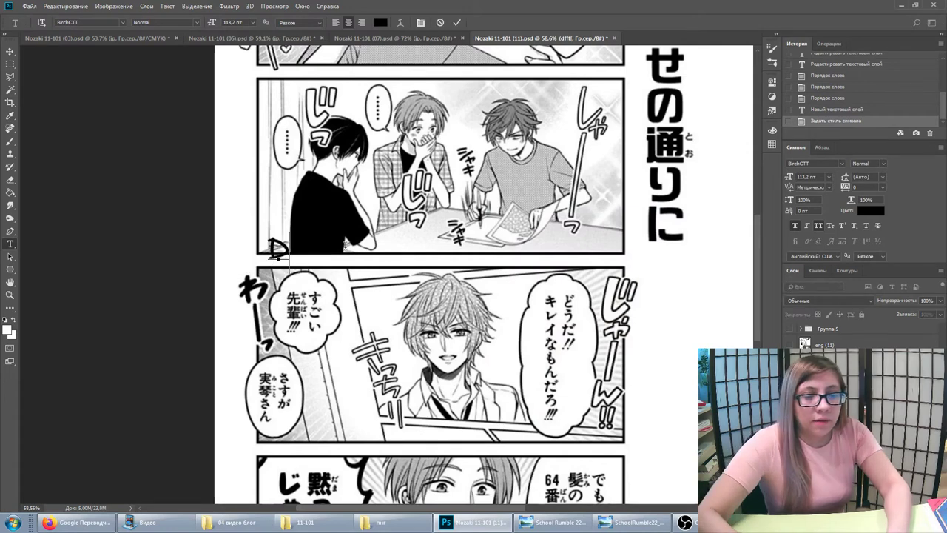
key(ctrl+a)
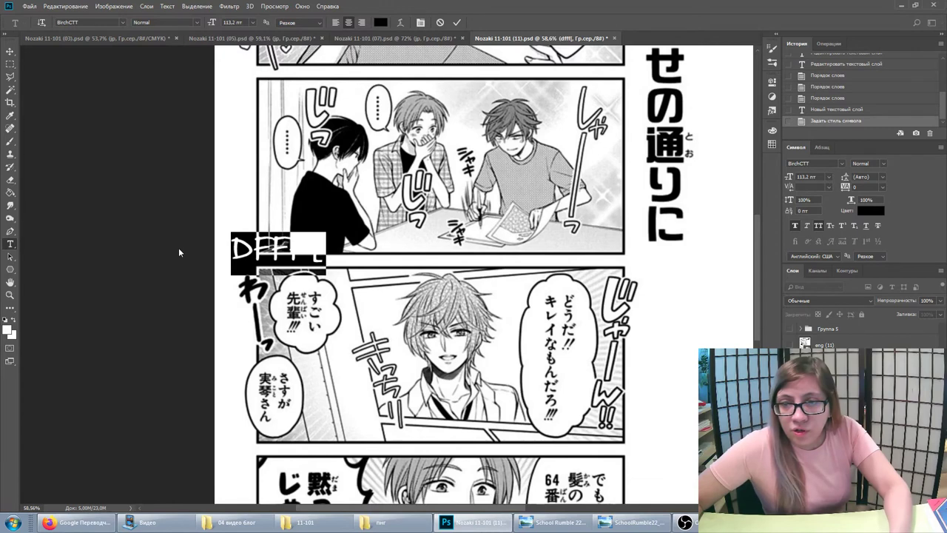
text(BA)
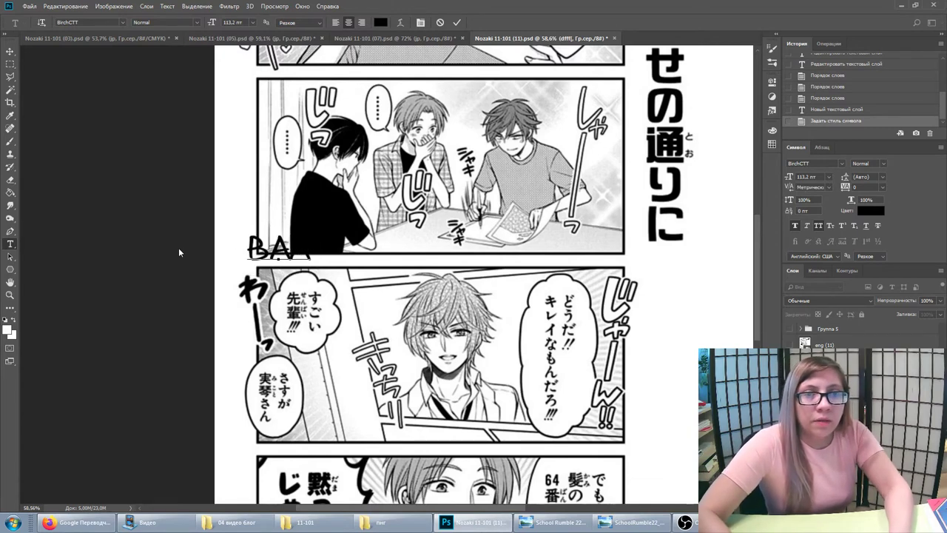
text(A)
key(ctrl+Return)
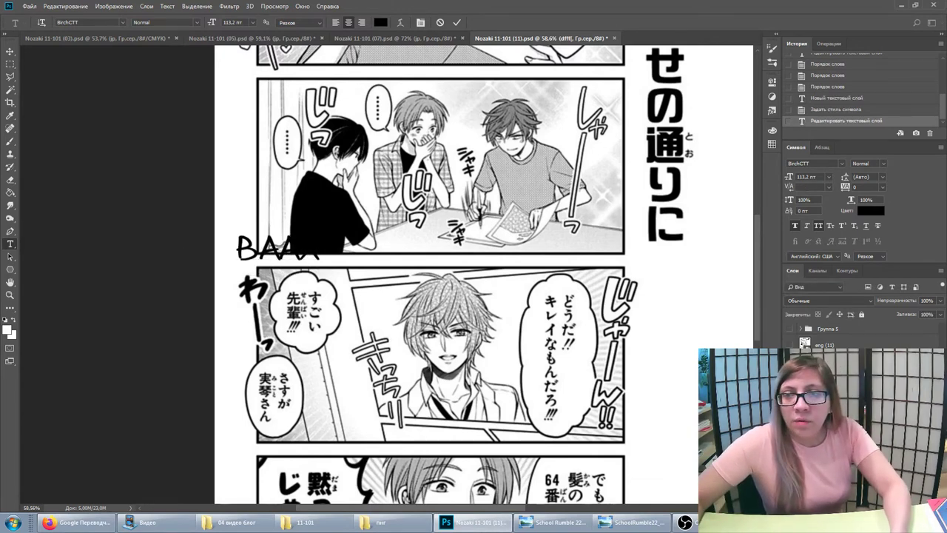
double_click(851, 370)
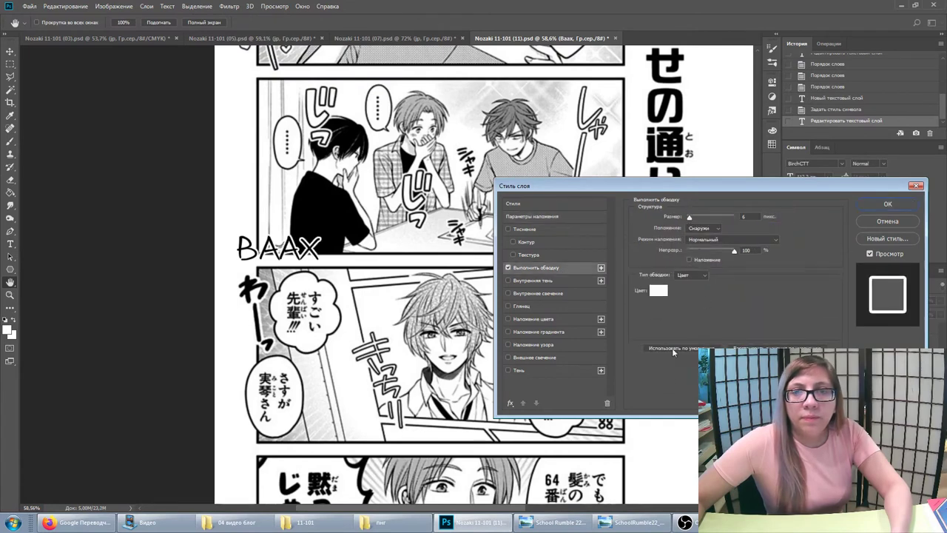
click(888, 204)
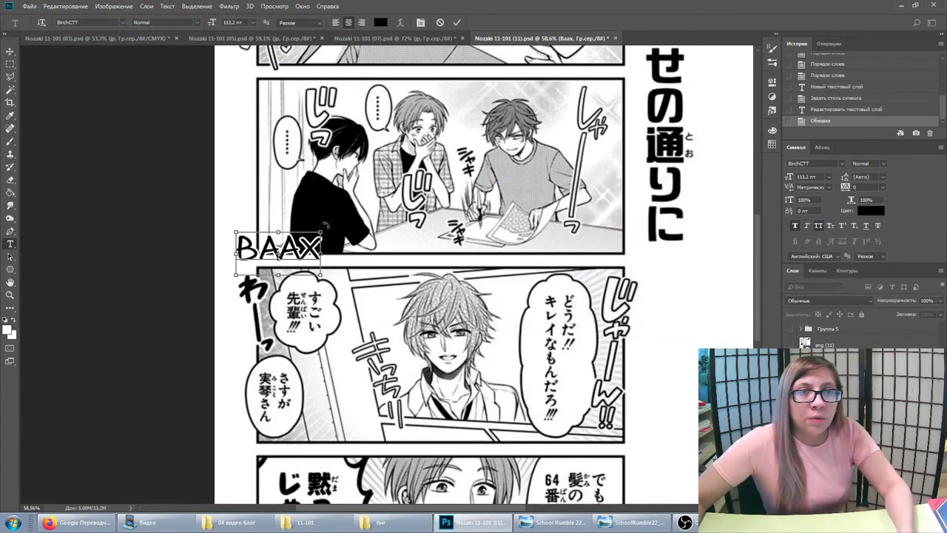
drag(337, 254, 318, 290)
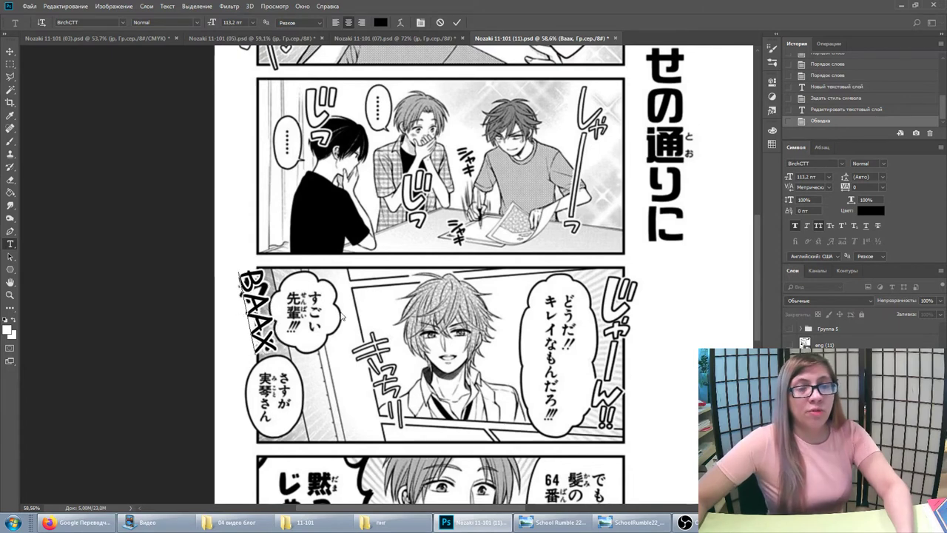
key(ctrl+Return)
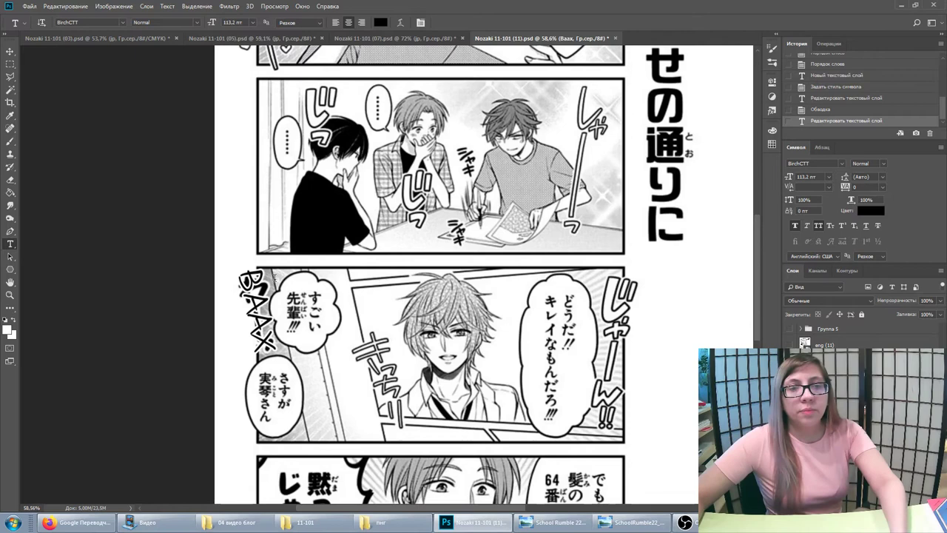
Step: Delete the BAAX text and recentre the view on the panels
click(291, 355)
key(ctrl+a)
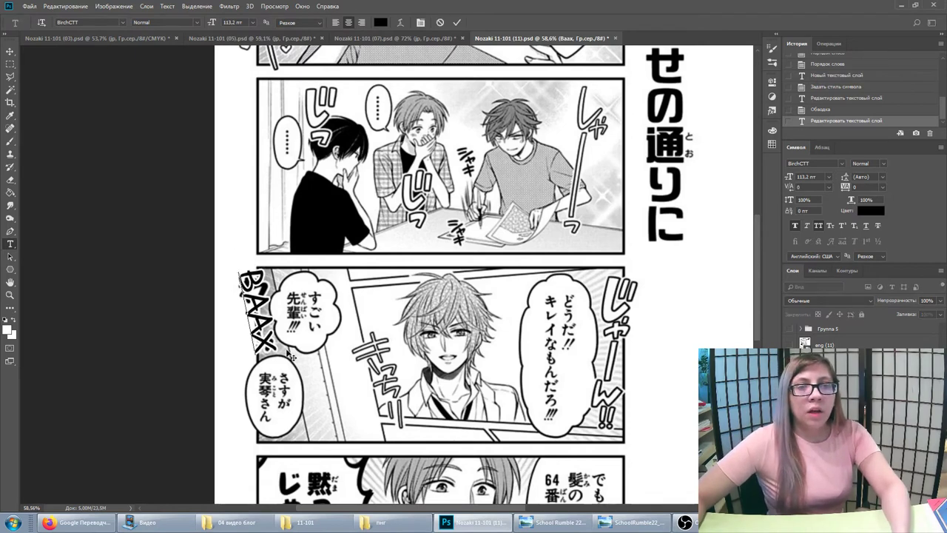
key(BackSpace)
key(ctrl+Return)
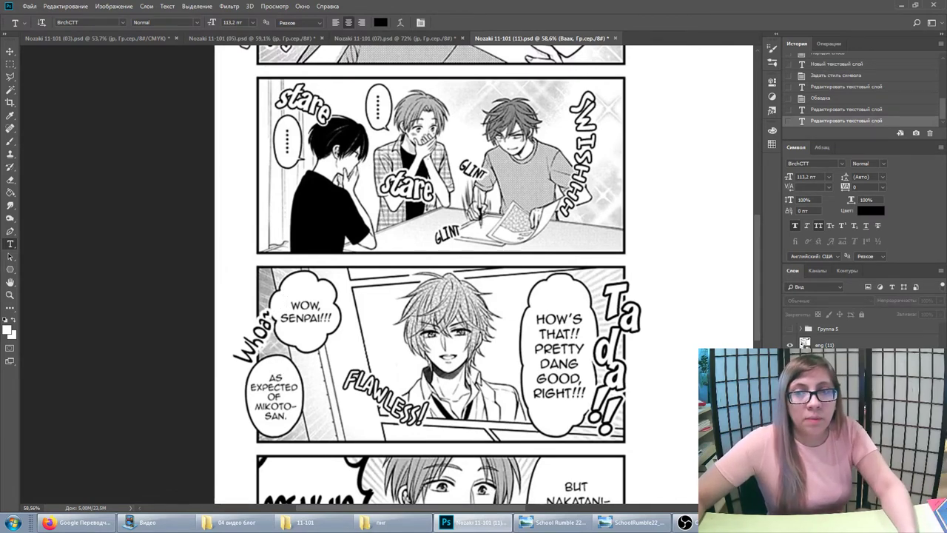
drag(664, 347, 656, 343)
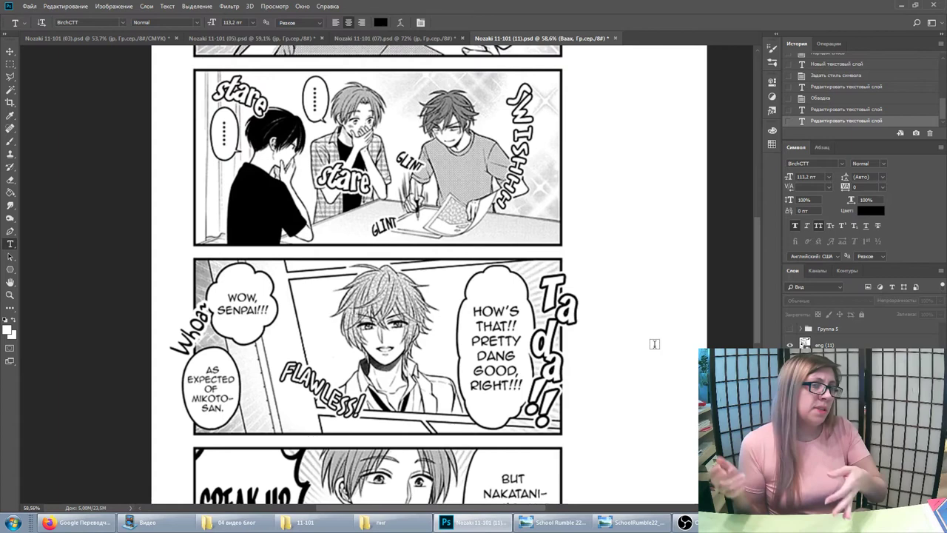
Step: Hide eng (11) and drag the raw Japanese page layer to the top of the stack
scroll(654, 343, down, 2)
scroll(507, 300, up, 2)
scroll(507, 300, up, 1)
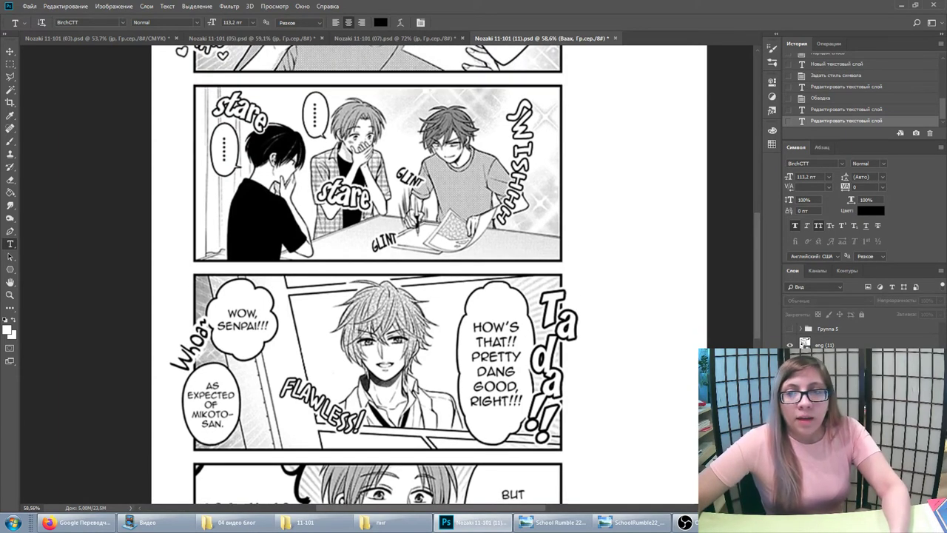
click(789, 345)
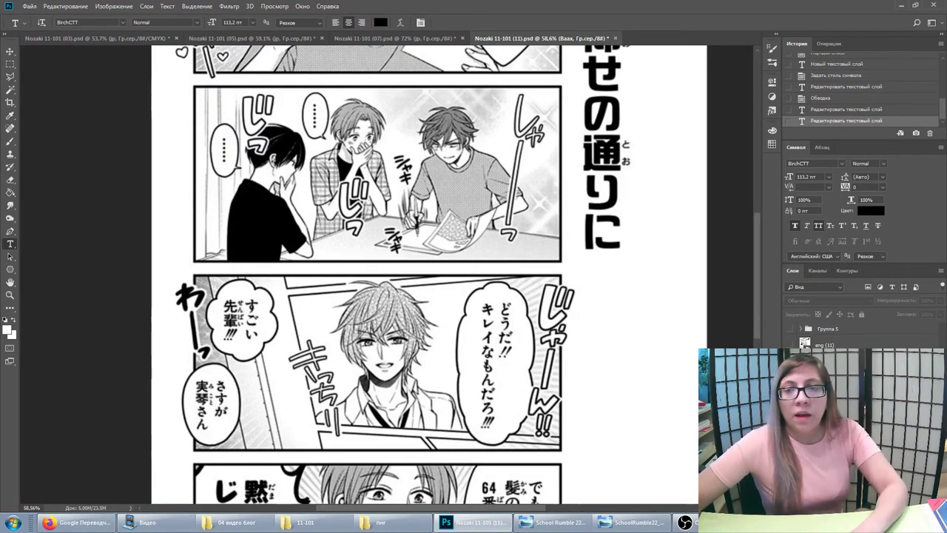
scroll(392, 294, down, 2)
scroll(385, 302, down, 1)
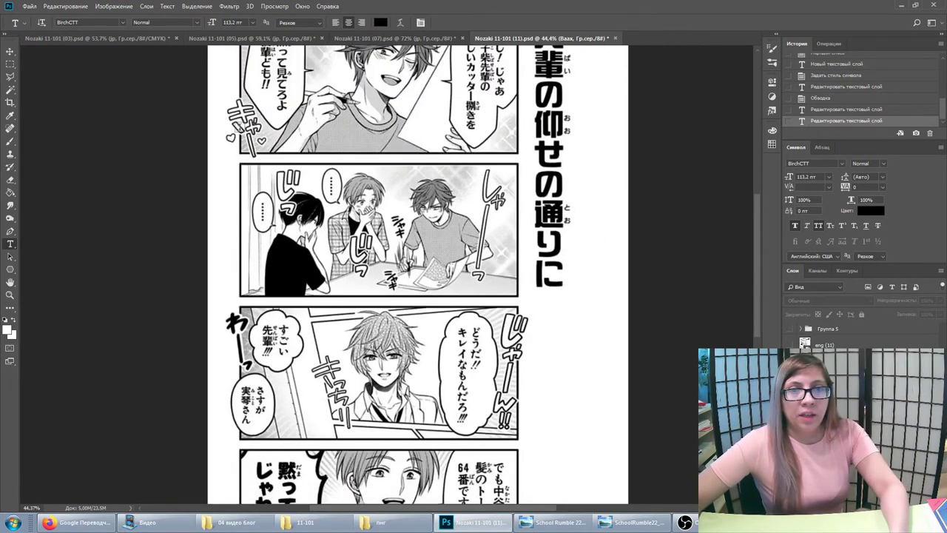
scroll(469, 309, down, 2)
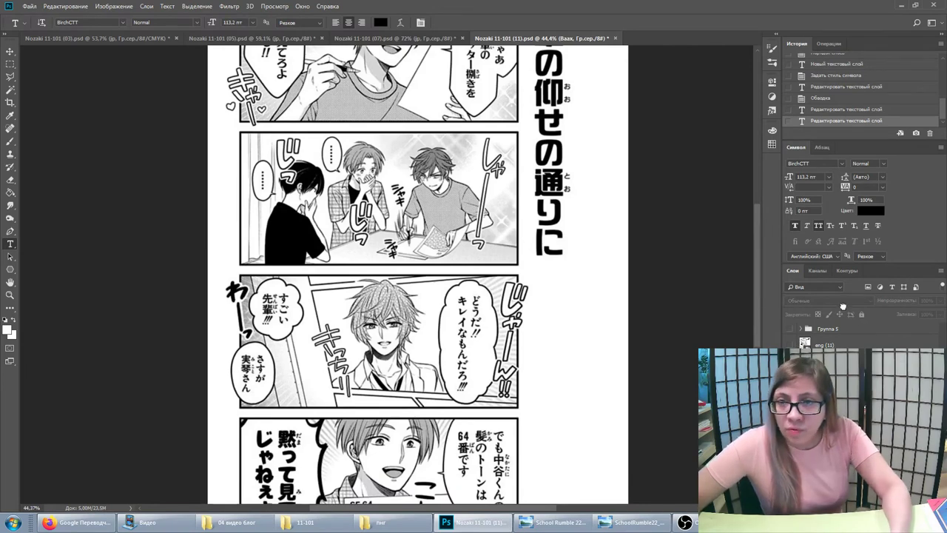
drag(830, 325, 829, 330)
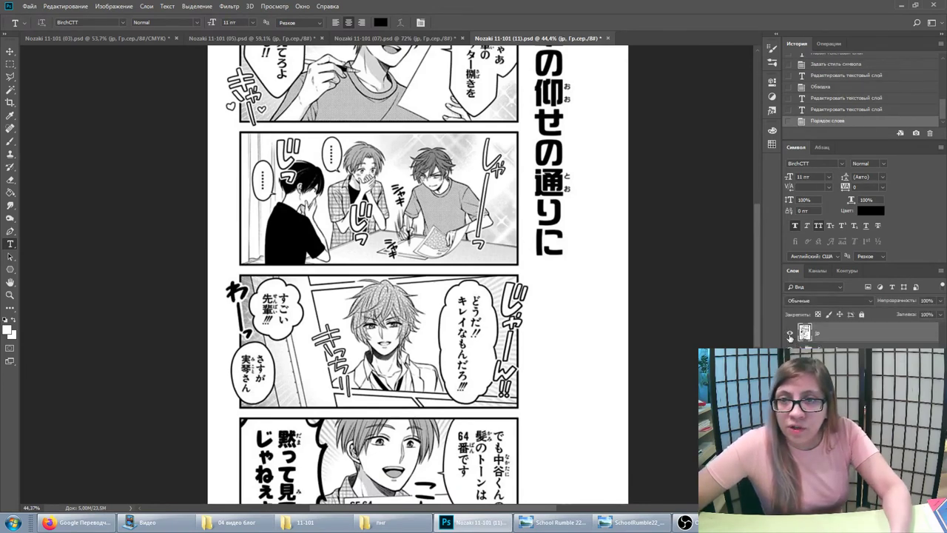
Step: Toggle the raw Japanese layer off and on to compare it with the Russian lettering
click(790, 336)
click(790, 336)
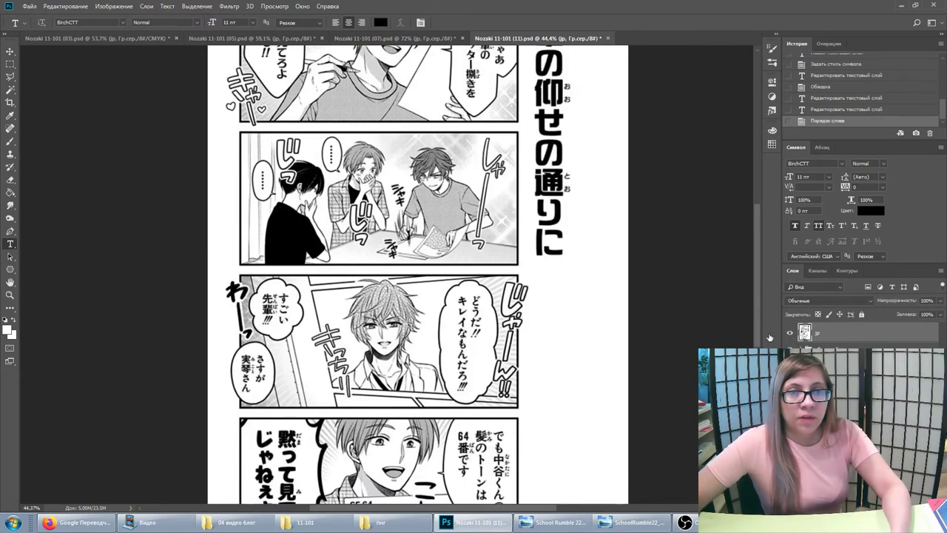
click(790, 334)
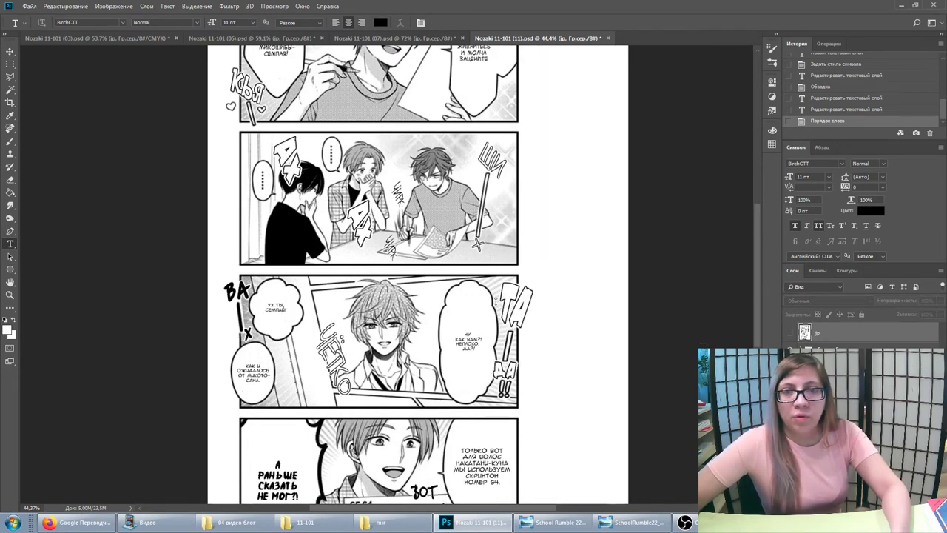
click(790, 333)
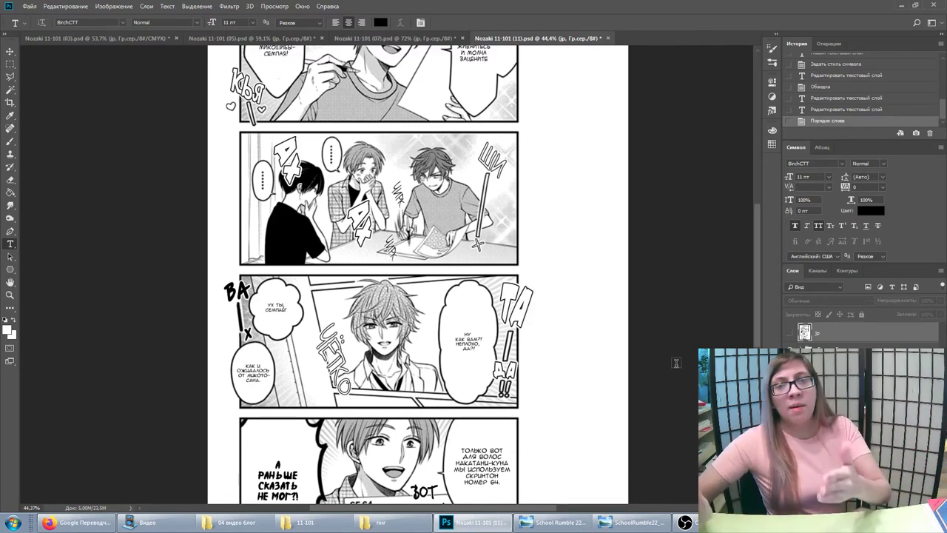
Step: Hide all lettering to view the clean art, then restore the Russian text and SFX
scroll(315, 190, up, 3)
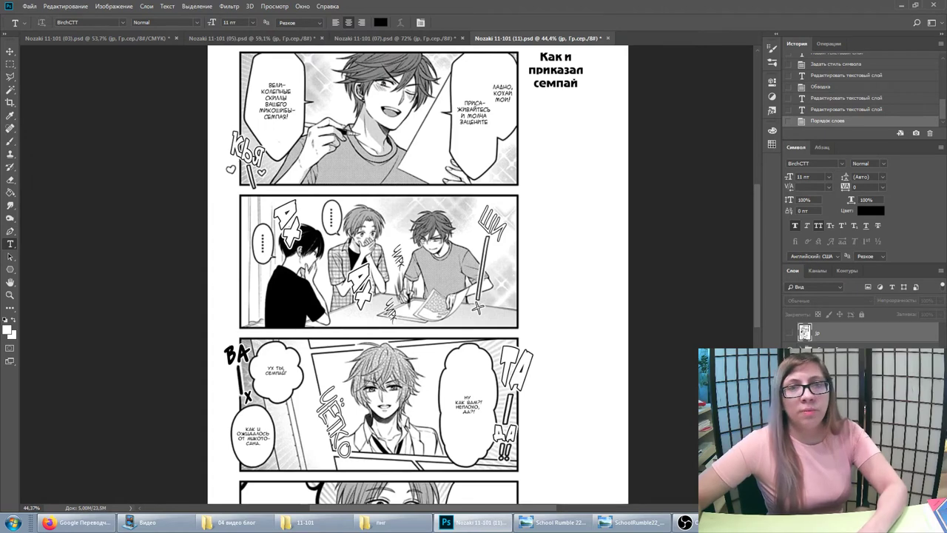
click(792, 332)
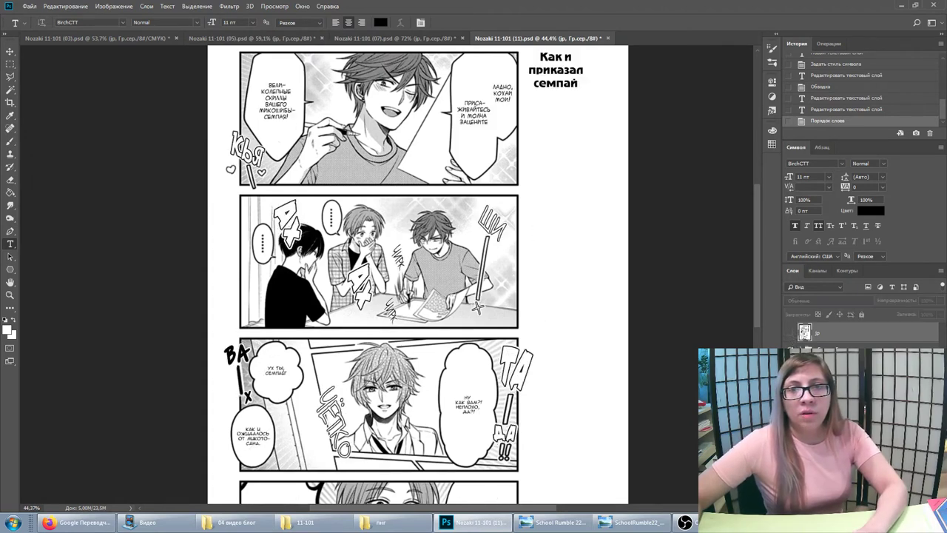
click(790, 333)
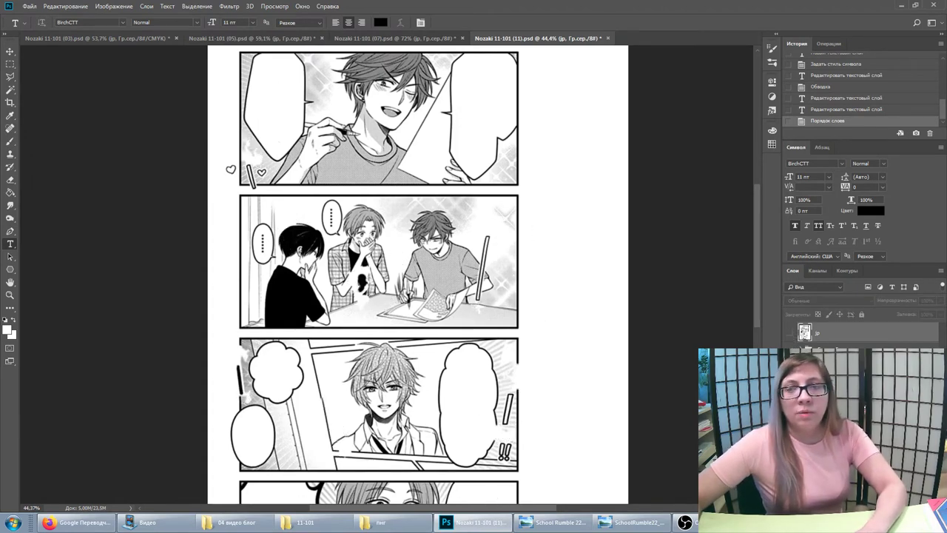
click(790, 333)
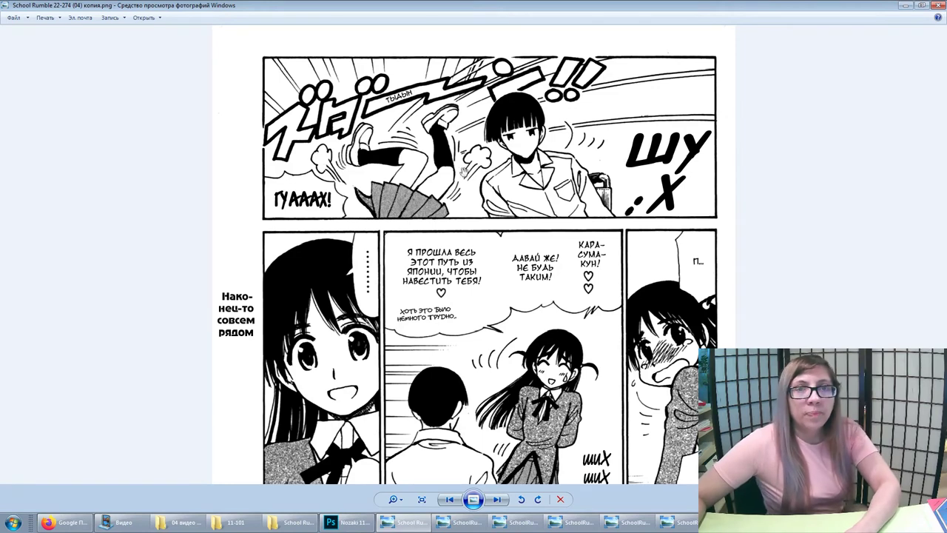
Step: Switch Photo Viewer to SchoolRumble22_028.jpg, the Japanese page with しゅ～ and ぐは!! effects
click(463, 522)
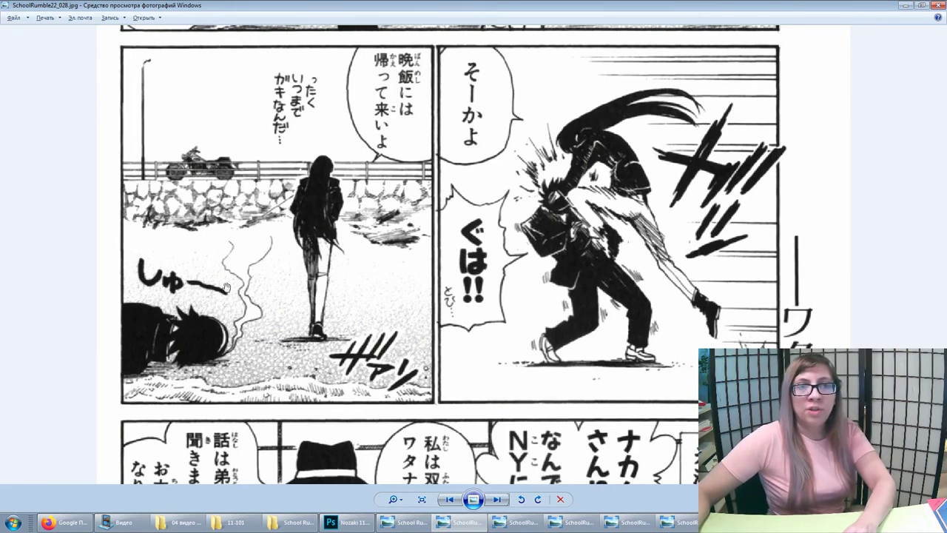
Step: Open SchoolRumble22_148.jpg and zoom and pan around its hissing sound panel
click(516, 522)
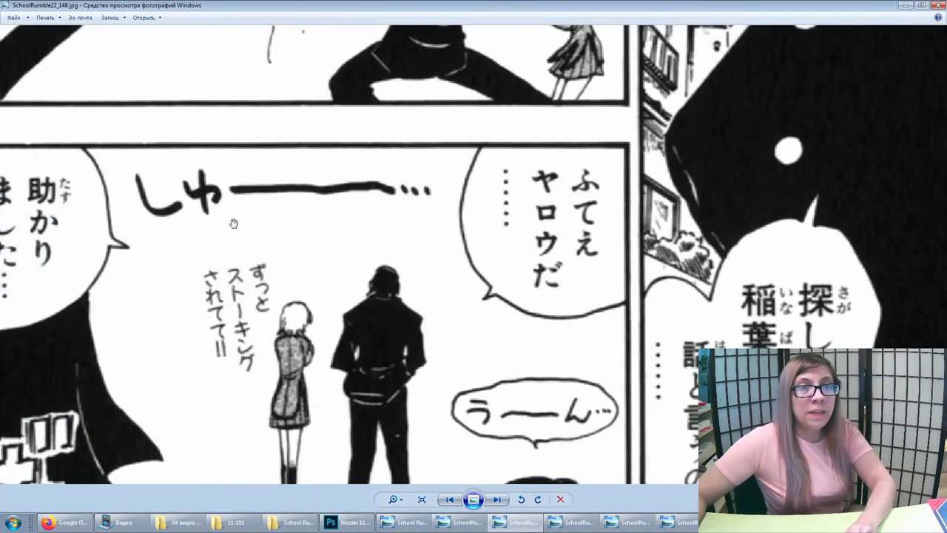
scroll(356, 223, down, 4)
scroll(446, 335, up, 1)
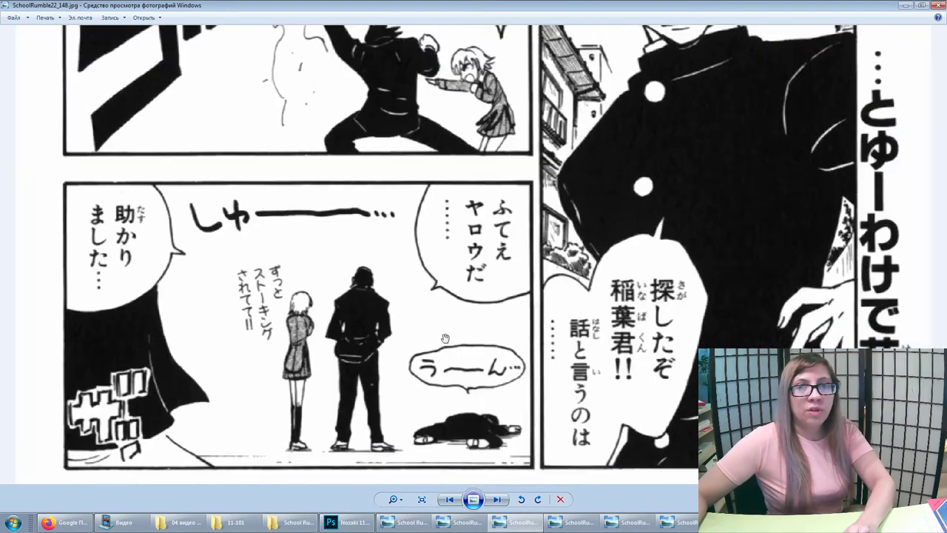
scroll(454, 360, up, 2)
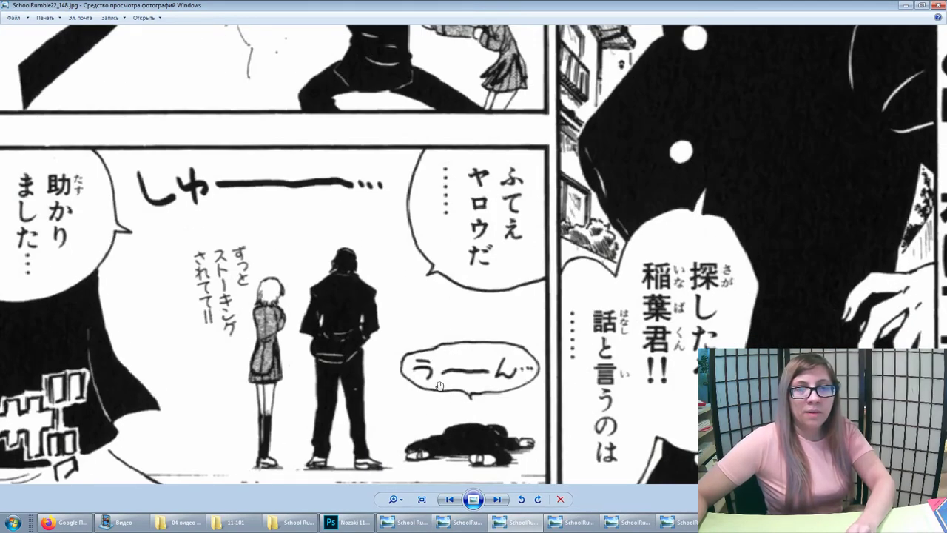
drag(438, 367, 455, 353)
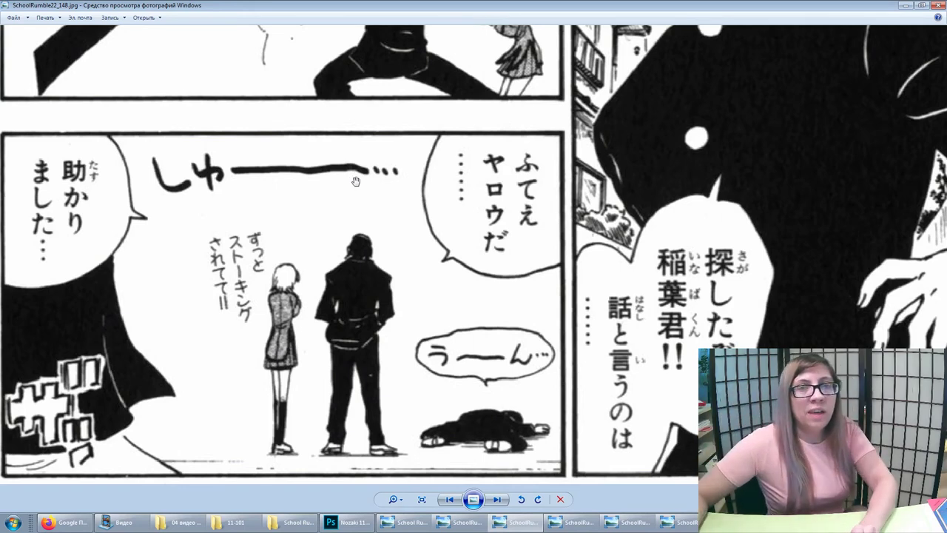
Step: Flip between pages 100 and 148, then move on to SchoolRumble22_158.jpg
click(577, 523)
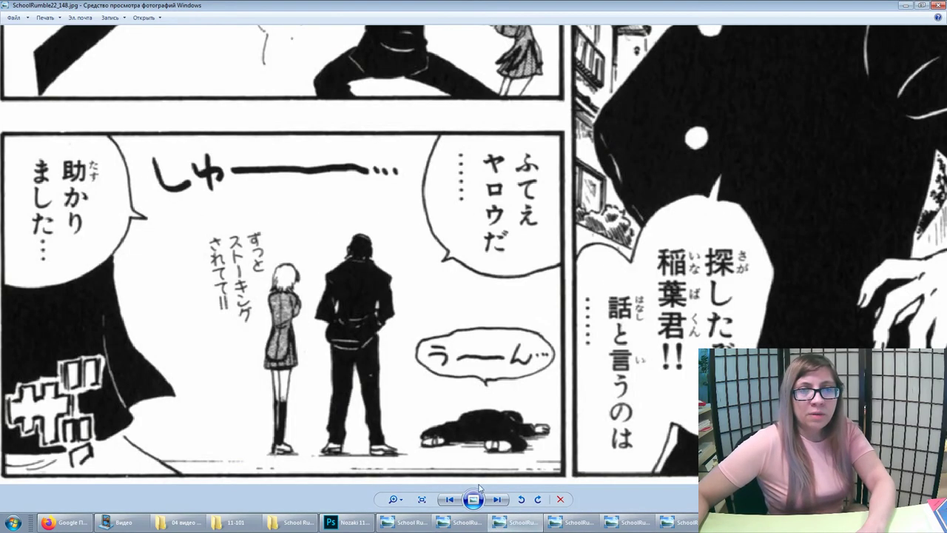
click(522, 523)
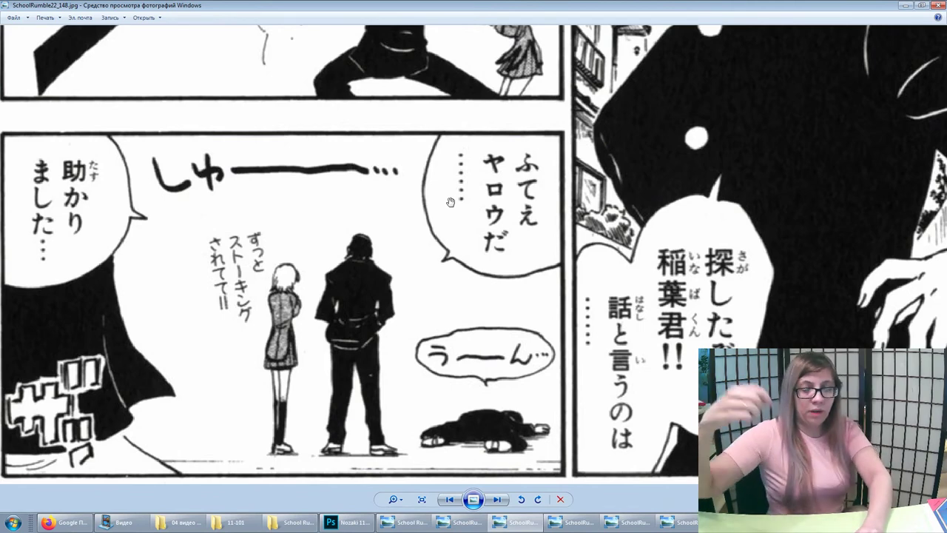
click(524, 524)
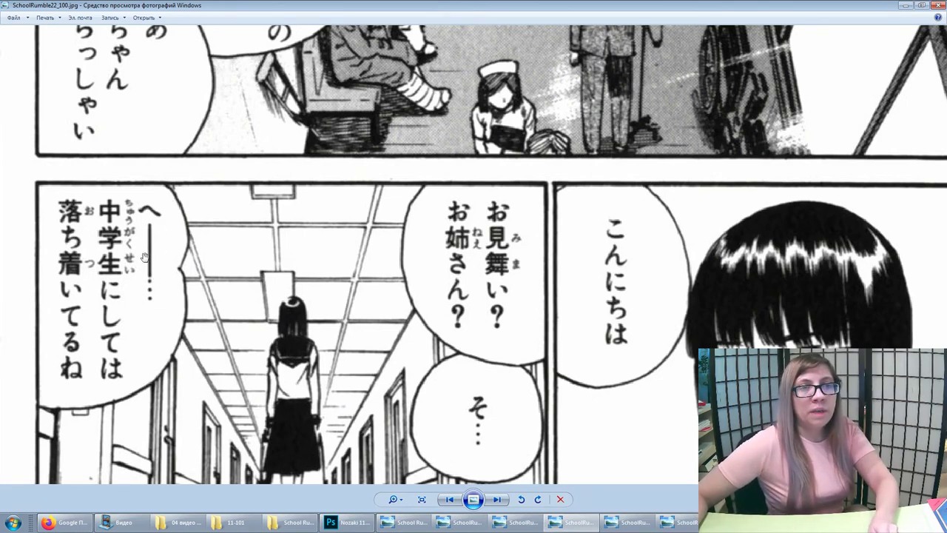
click(619, 516)
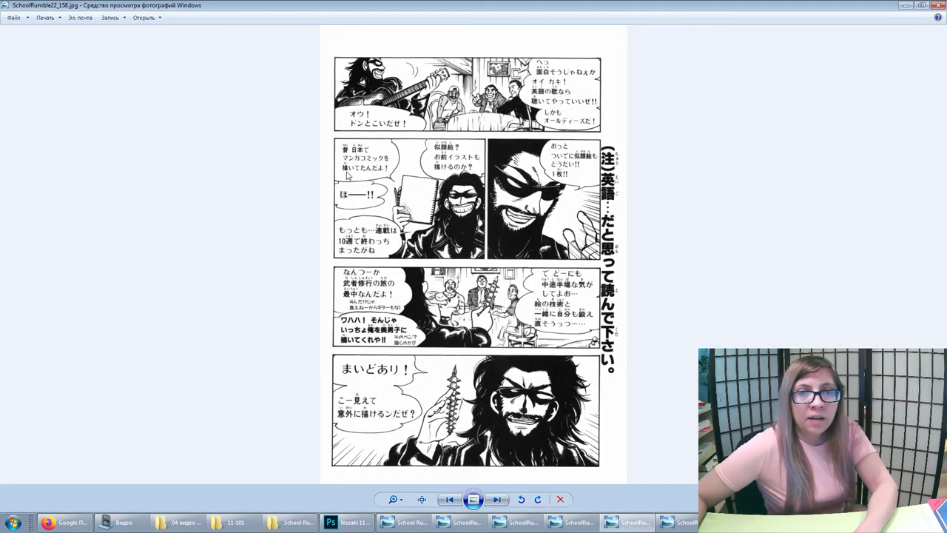
Step: Zoom into page 158's second panel row and pan to the left edge to read the balloons
scroll(353, 196, up, 1)
scroll(338, 194, up, 2)
drag(197, 188, 189, 224)
scroll(174, 225, up, 2)
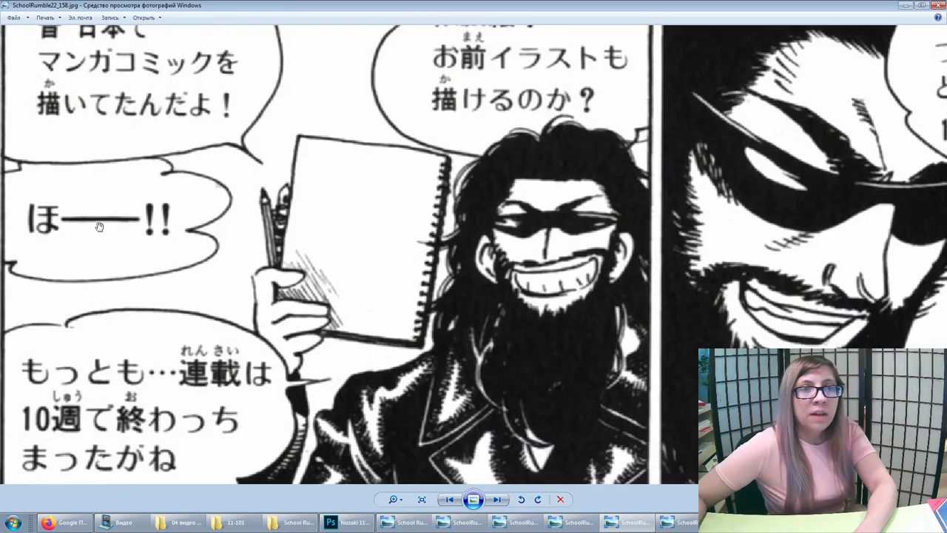
drag(99, 226, 129, 232)
scroll(121, 231, up, 1)
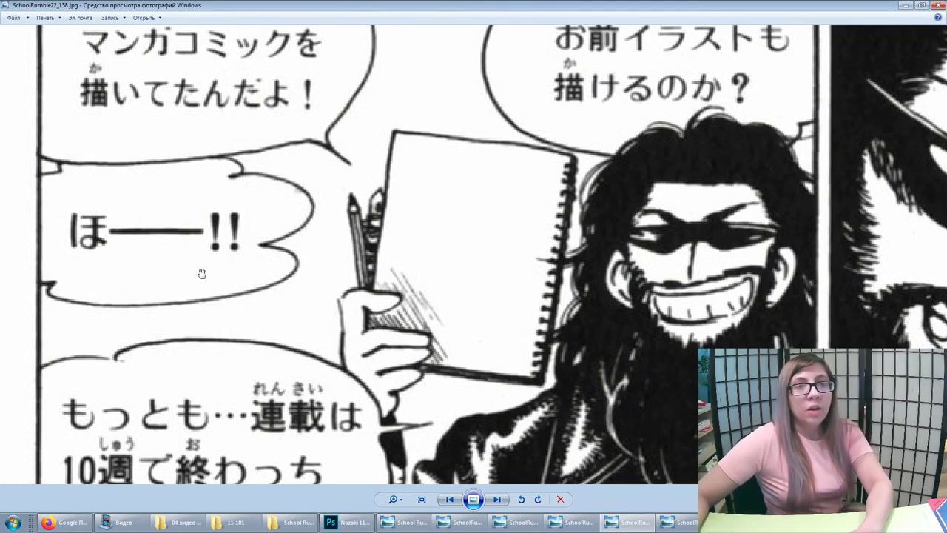
scroll(241, 224, down, 1)
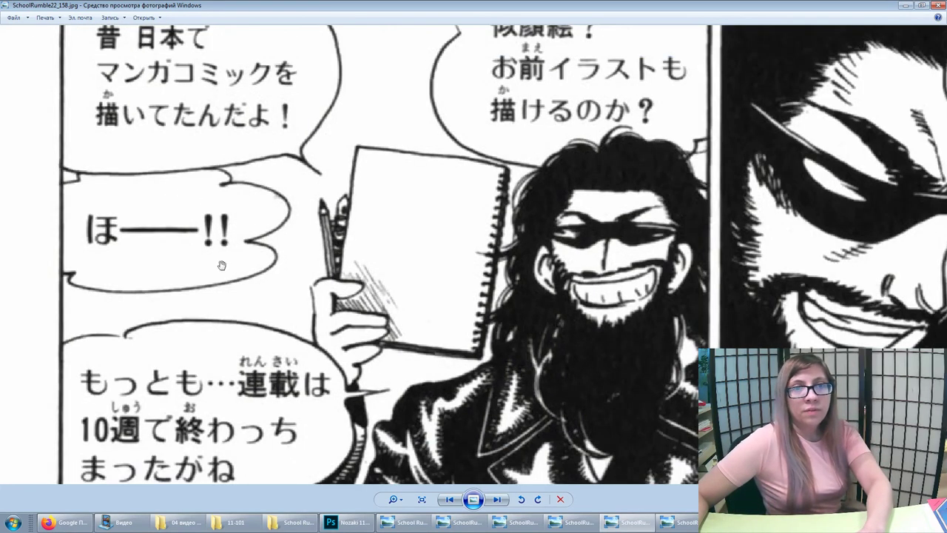
scroll(214, 243, down, 1)
scroll(189, 222, up, 1)
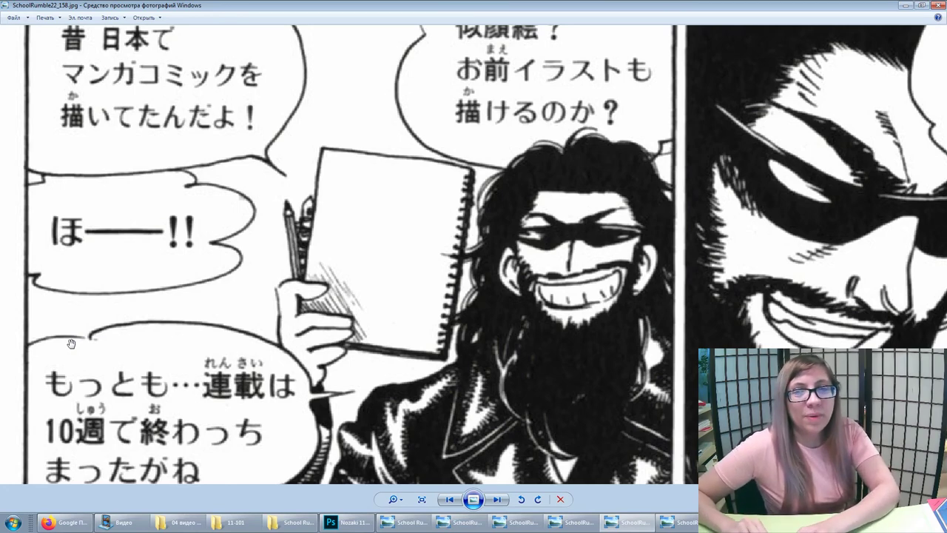
Step: Zoom back out to the whole page, then switch to SchoolRumble22_173.jpg
scroll(173, 286, down, 3)
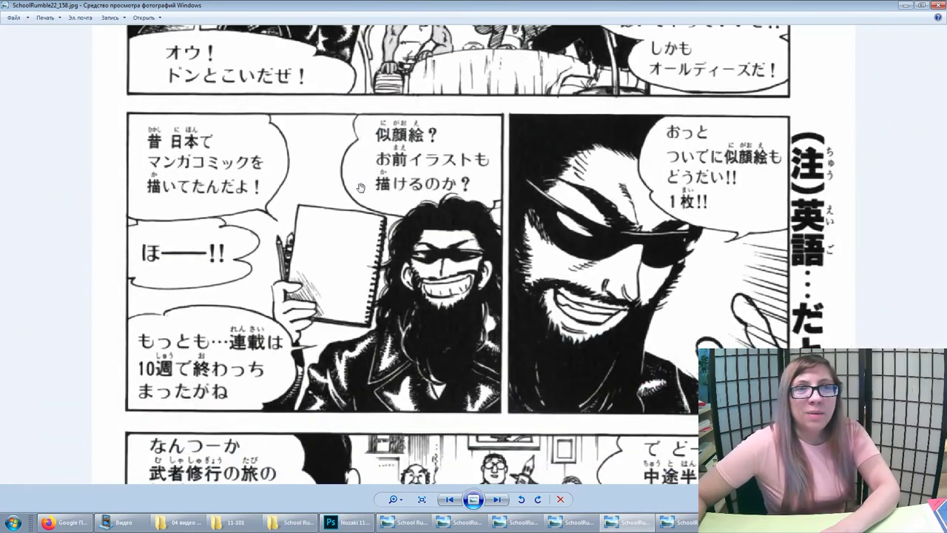
scroll(360, 188, down, 1)
scroll(415, 266, down, 2)
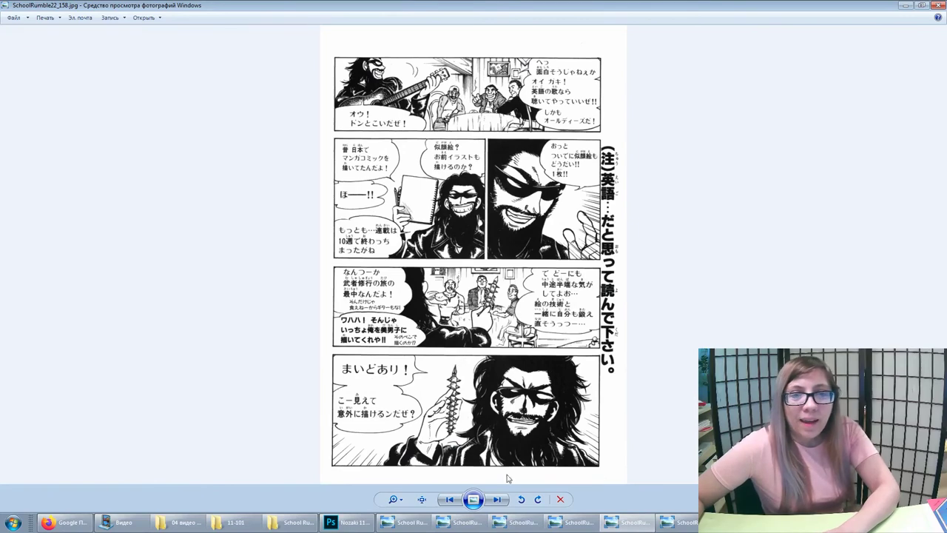
click(688, 524)
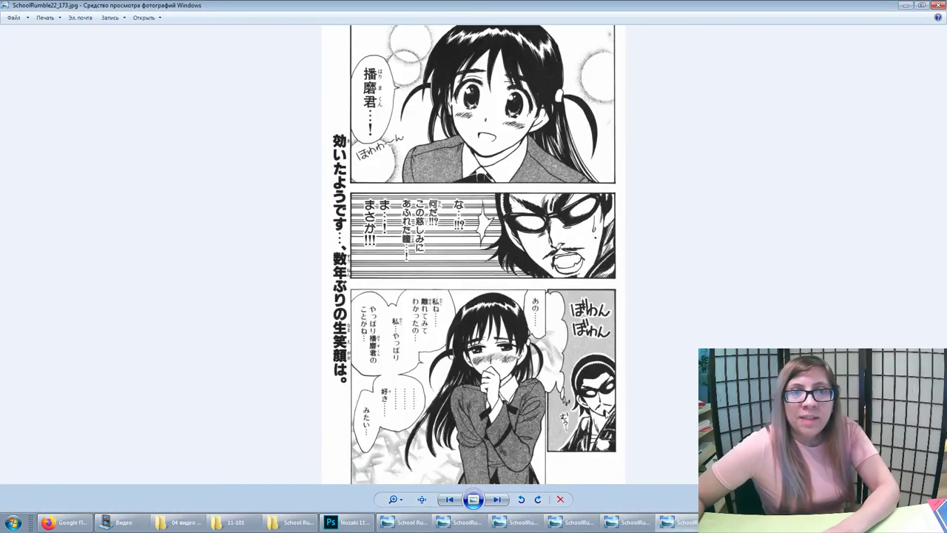
Step: Zoom onto page 173's ほわわ~ん sound effect, then advance to page 175 and zoom in
scroll(406, 138, up, 2)
scroll(191, 196, up, 2)
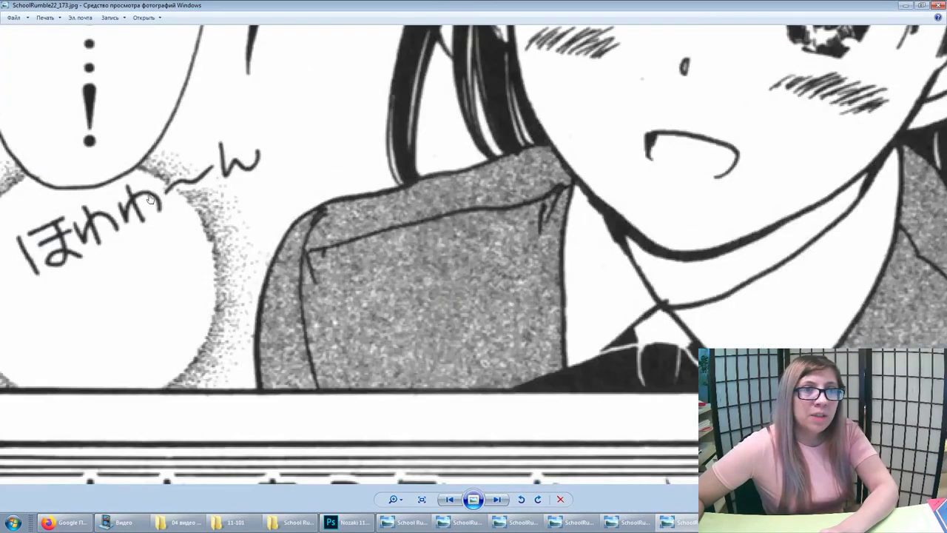
drag(150, 198, 285, 325)
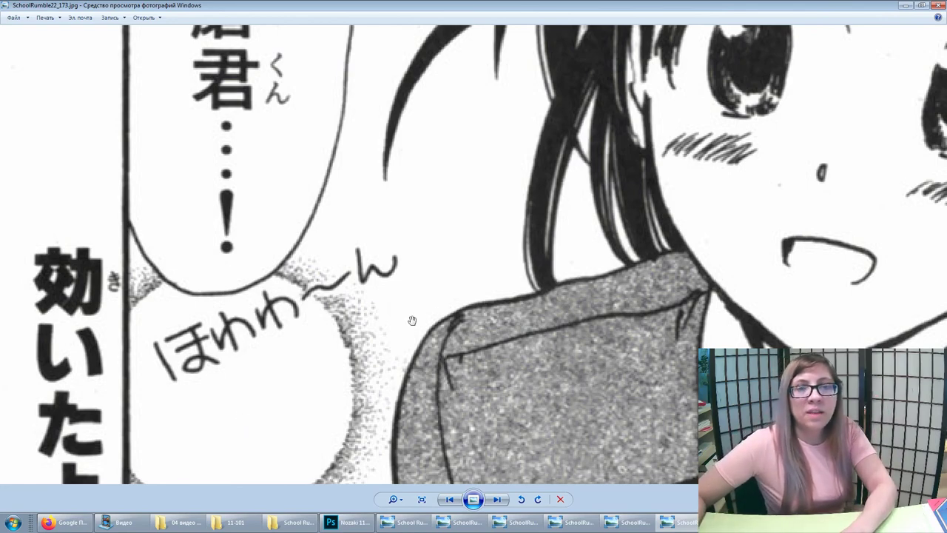
key(Right)
scroll(421, 337, up, 1)
scroll(425, 347, up, 1)
scroll(415, 359, up, 1)
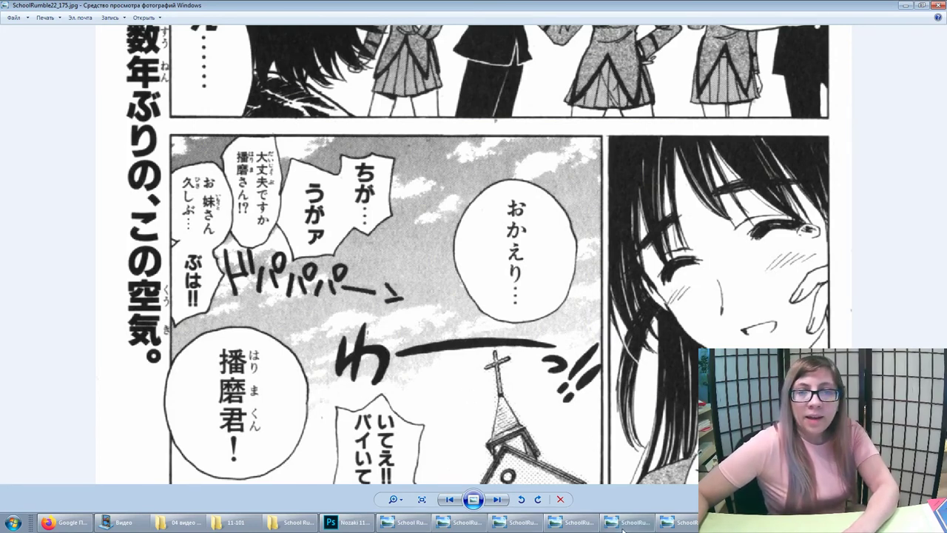
Step: Return to page 173 and pan to the lower panel's 私ね…… confession dialogue
click(677, 522)
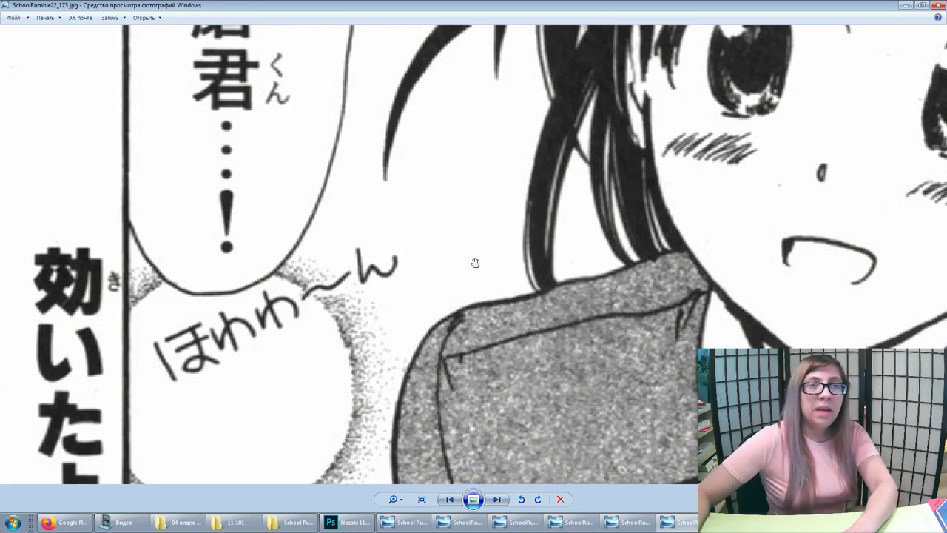
scroll(488, 161, down, 1)
scroll(482, 190, down, 1)
scroll(463, 172, down, 2)
scroll(463, 173, down, 1)
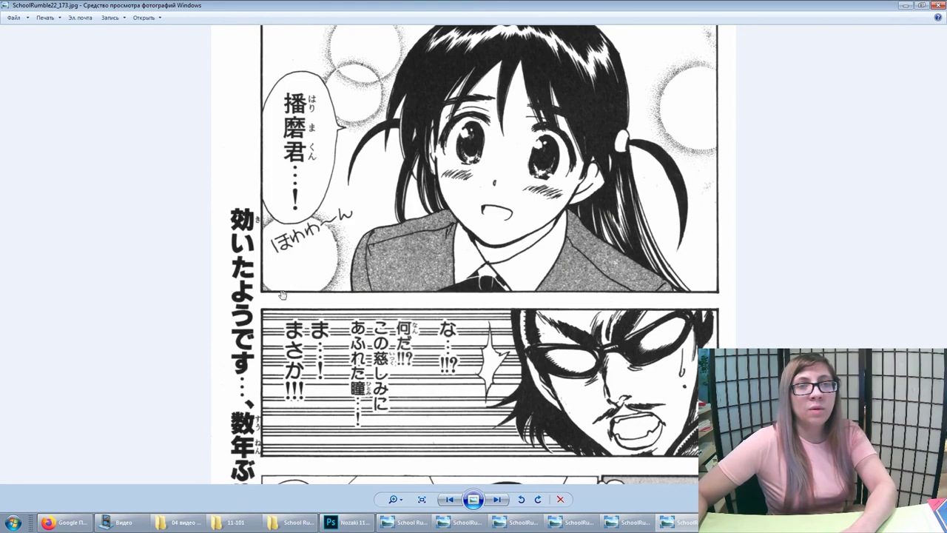
scroll(369, 330, down, 1)
scroll(369, 330, down, 1)
scroll(341, 316, up, 3)
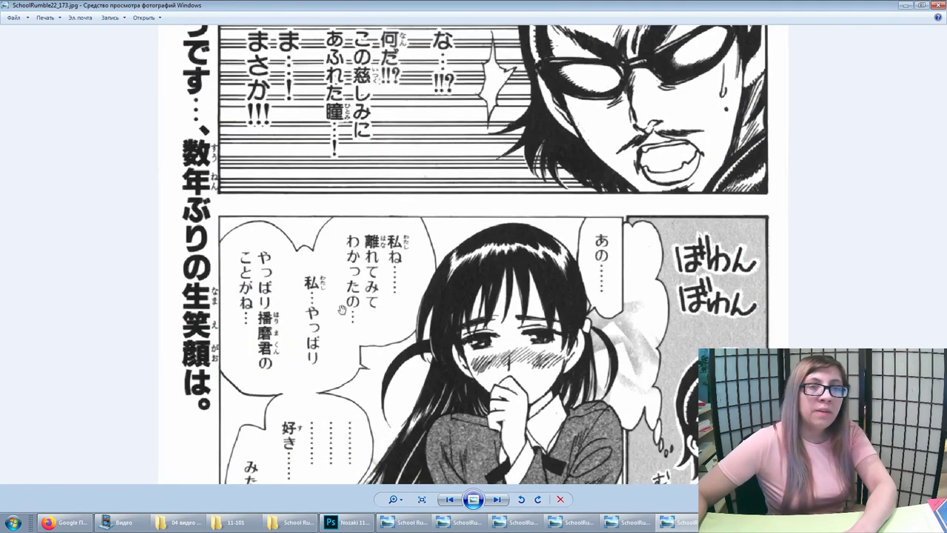
drag(329, 400, 330, 317)
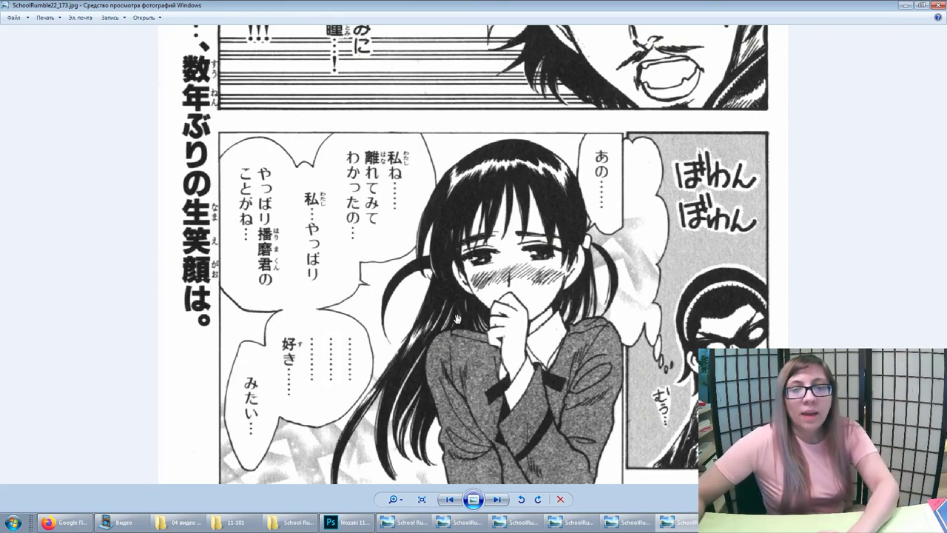
key(alt+Tab)
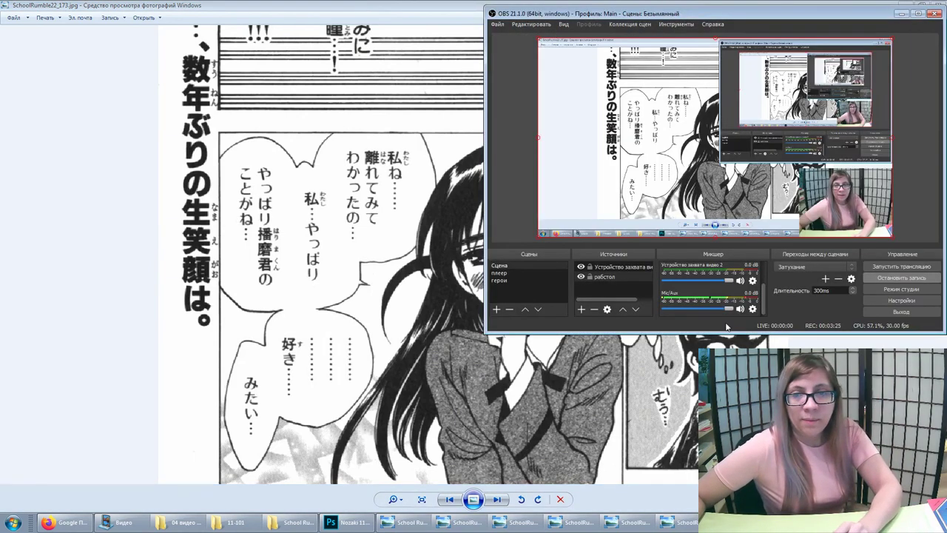